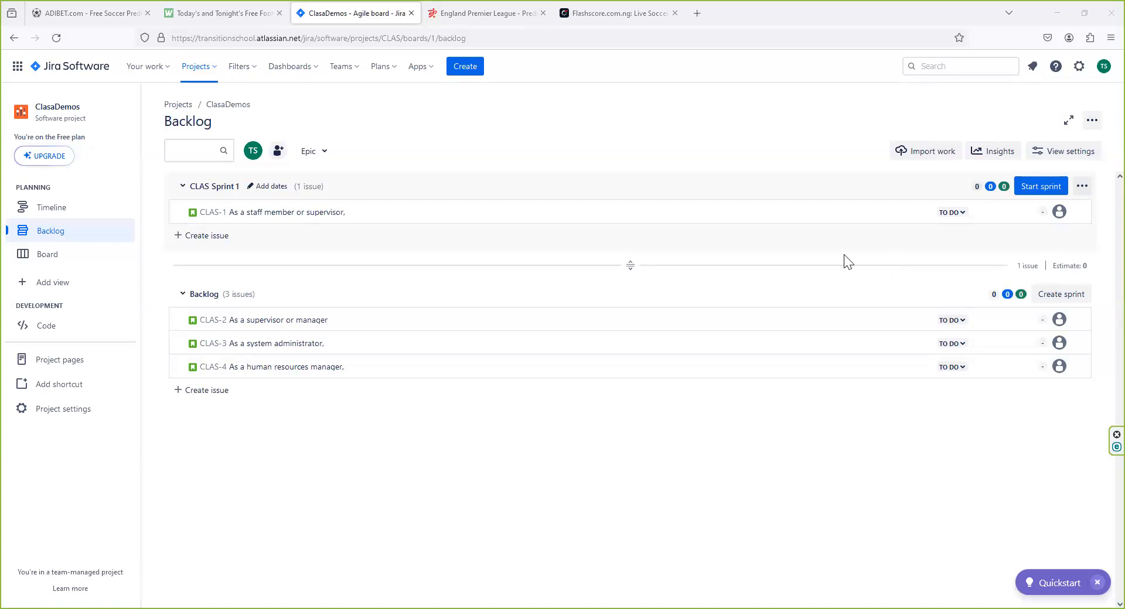
Create a new backlog issue titled "CLAS -5 As a Project MAnager"
click(227, 393)
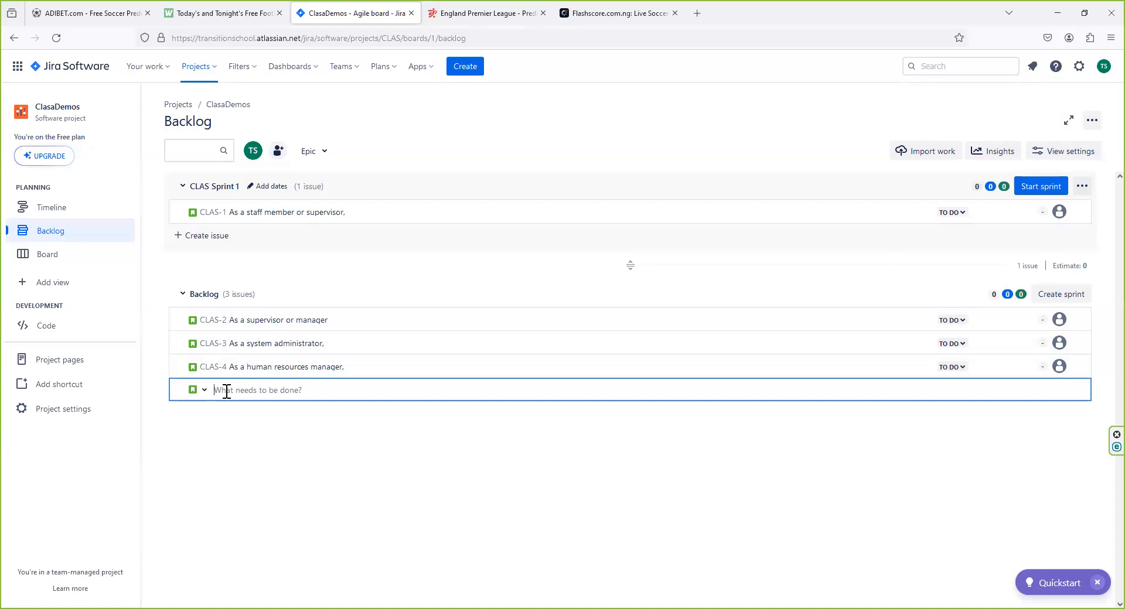
text(CA)
key(BackSpace)
text(LAS -5 AS)
key(BackSpace)
text(s a Project MAnager)
key(Return)
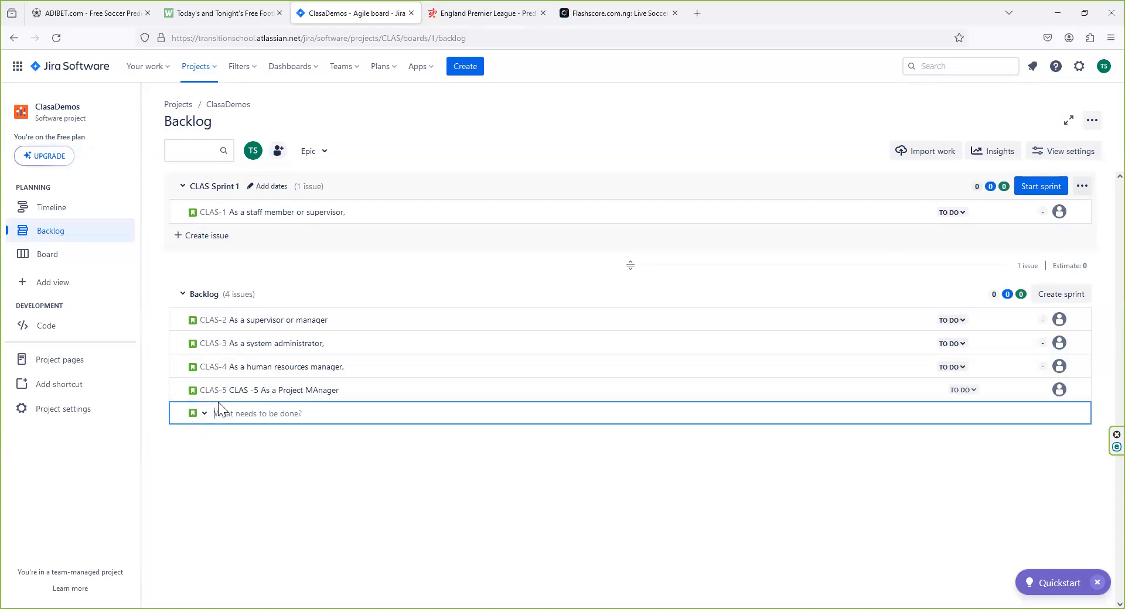
Examine the detail fields and status options of CLAS-5, and the description of CLAS-2 for reference
click(283, 391)
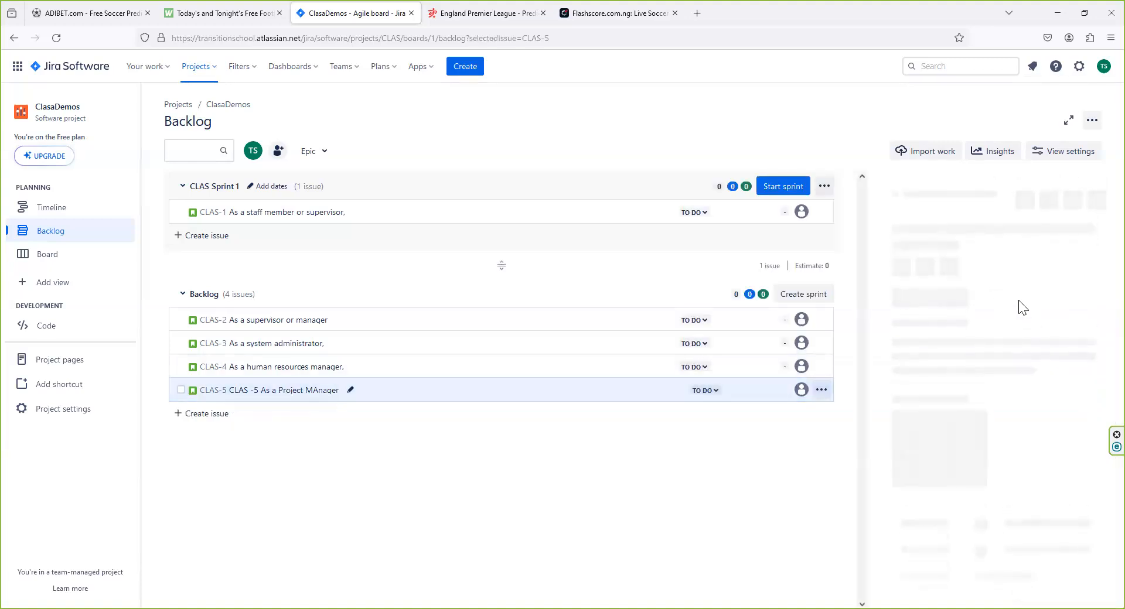
scroll(1019, 300, down, 2)
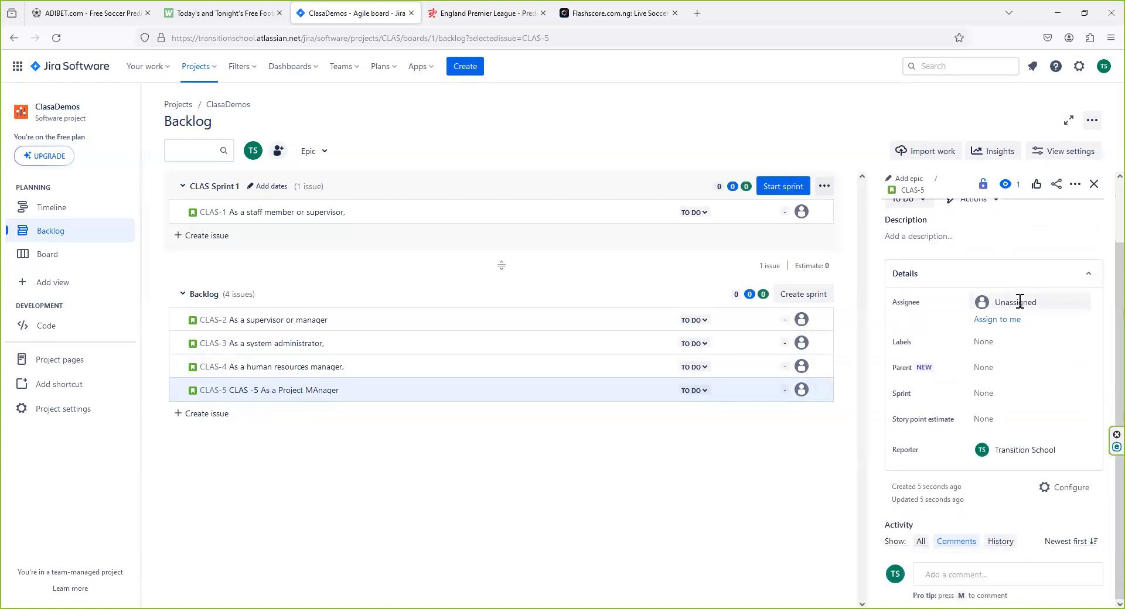
scroll(999, 380, up, 2)
scroll(1004, 351, down, 2)
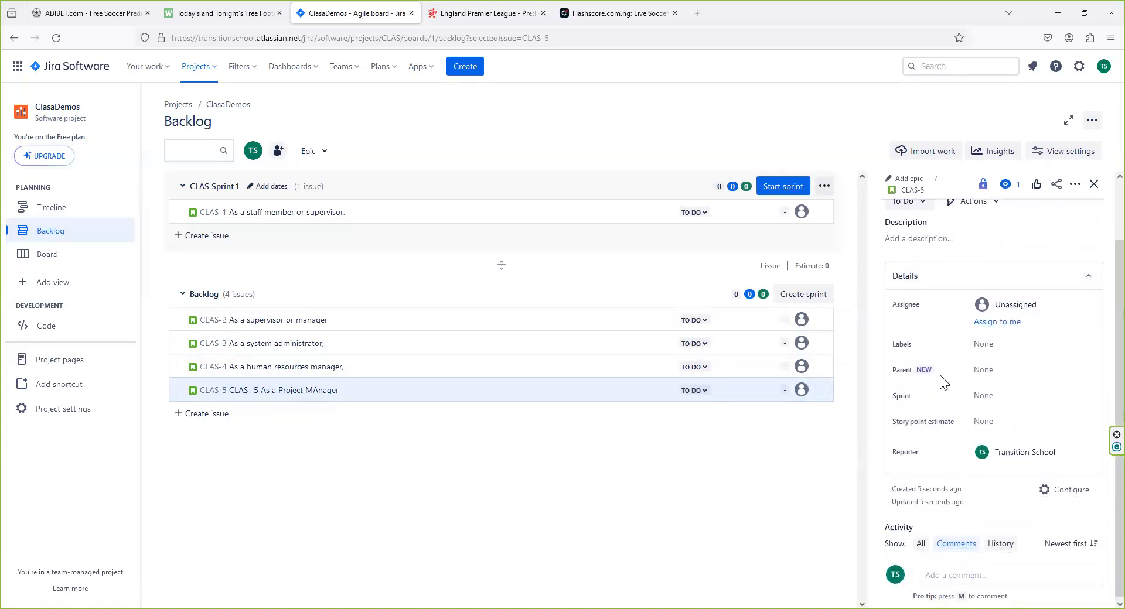
scroll(1008, 388, down, 1)
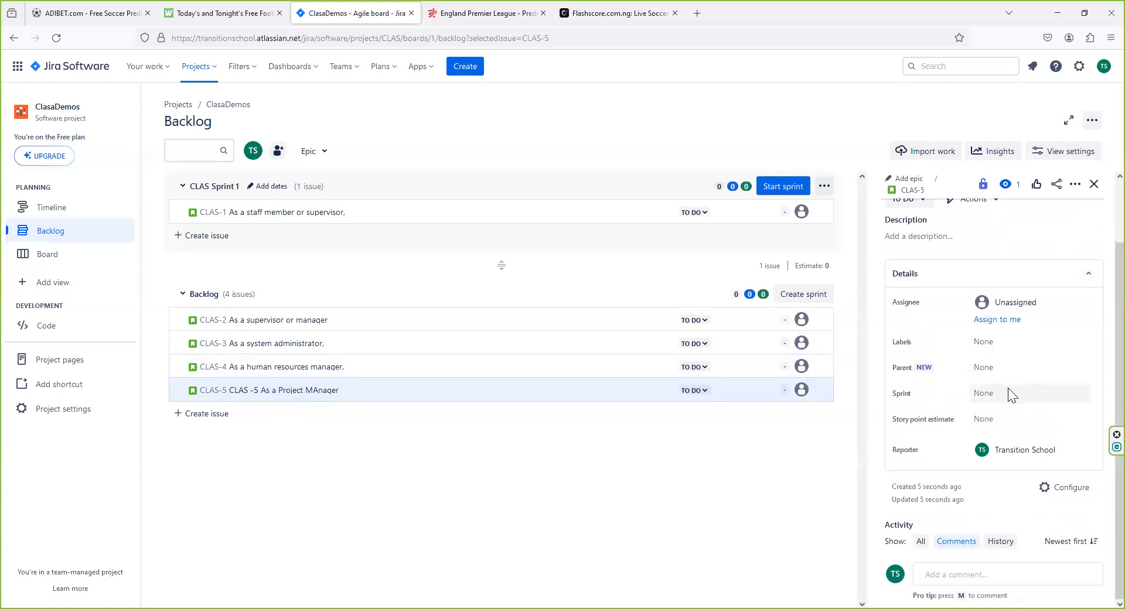
scroll(1008, 387, up, 1)
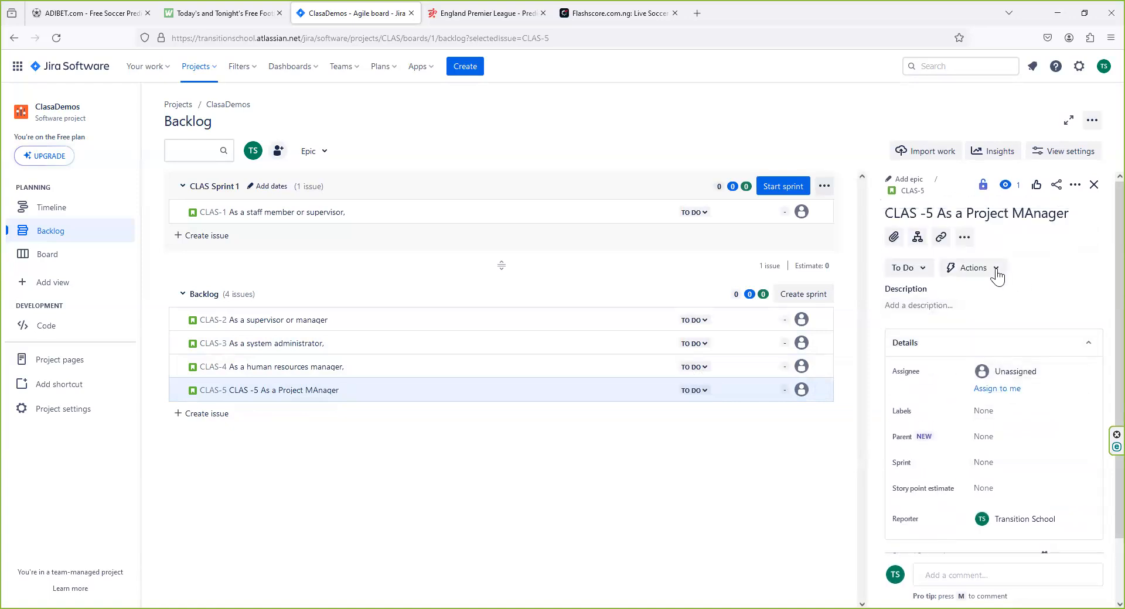
click(921, 271)
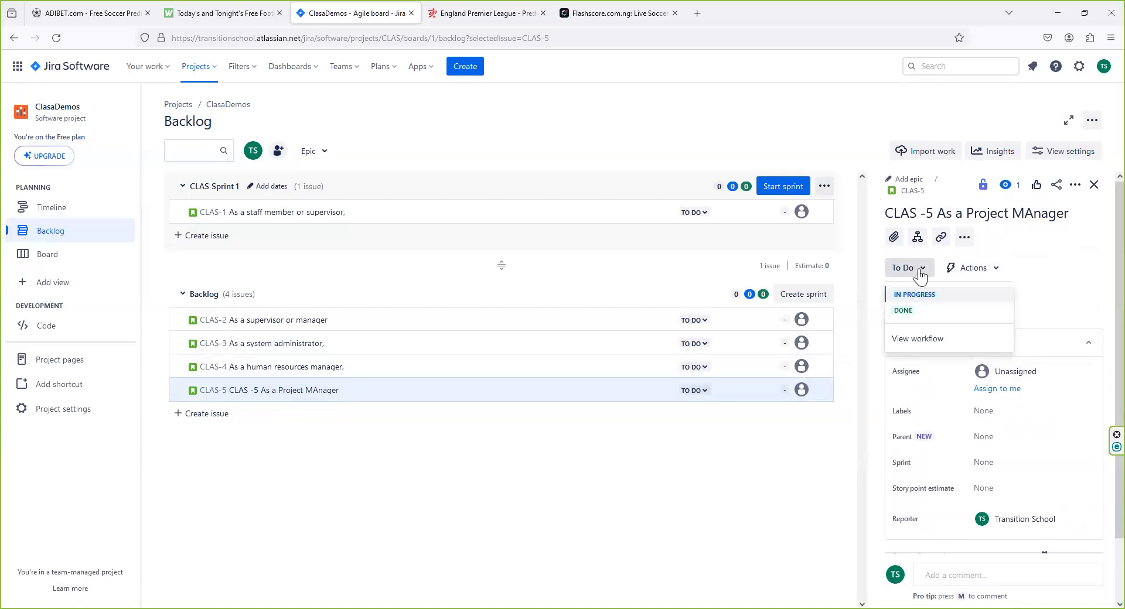
click(1048, 276)
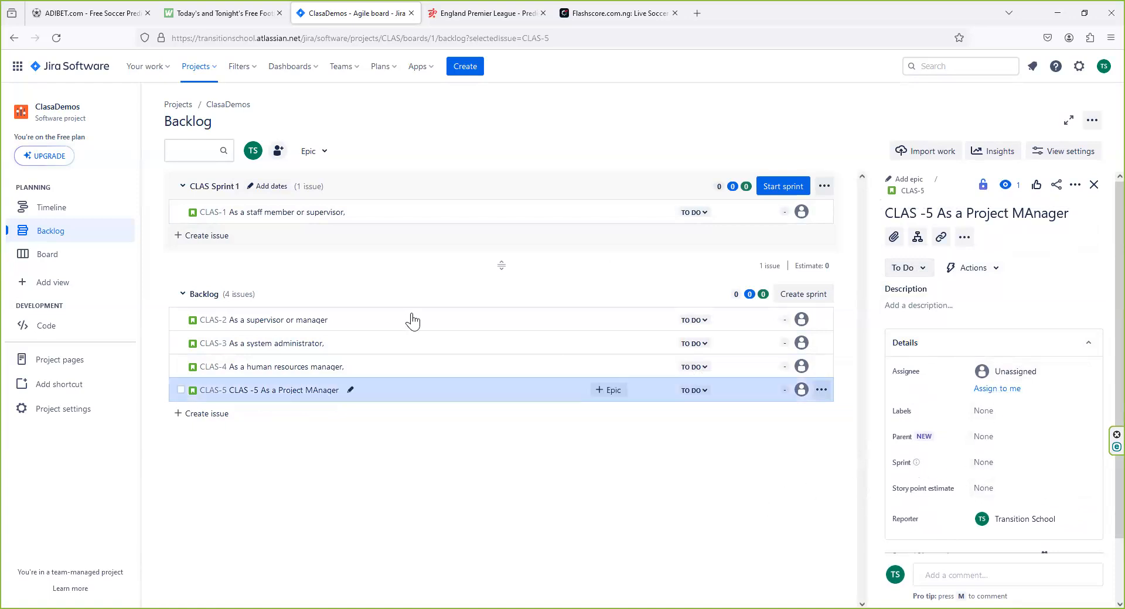
click(287, 321)
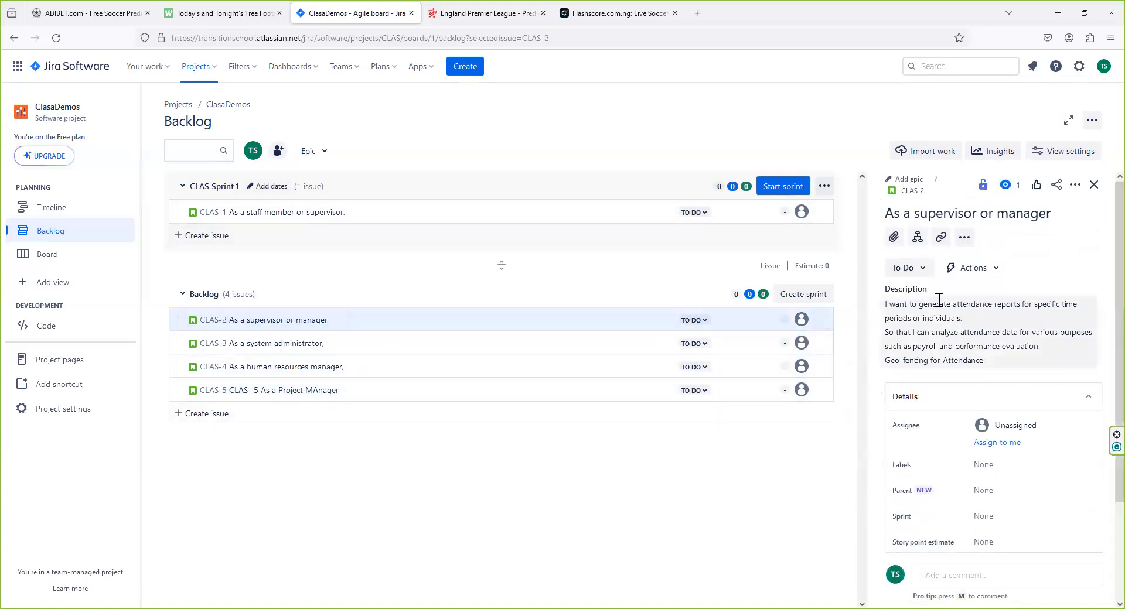
Begin the description of CLAS-5 with "As a PRoject Manager, i want to be able to see all"
click(273, 391)
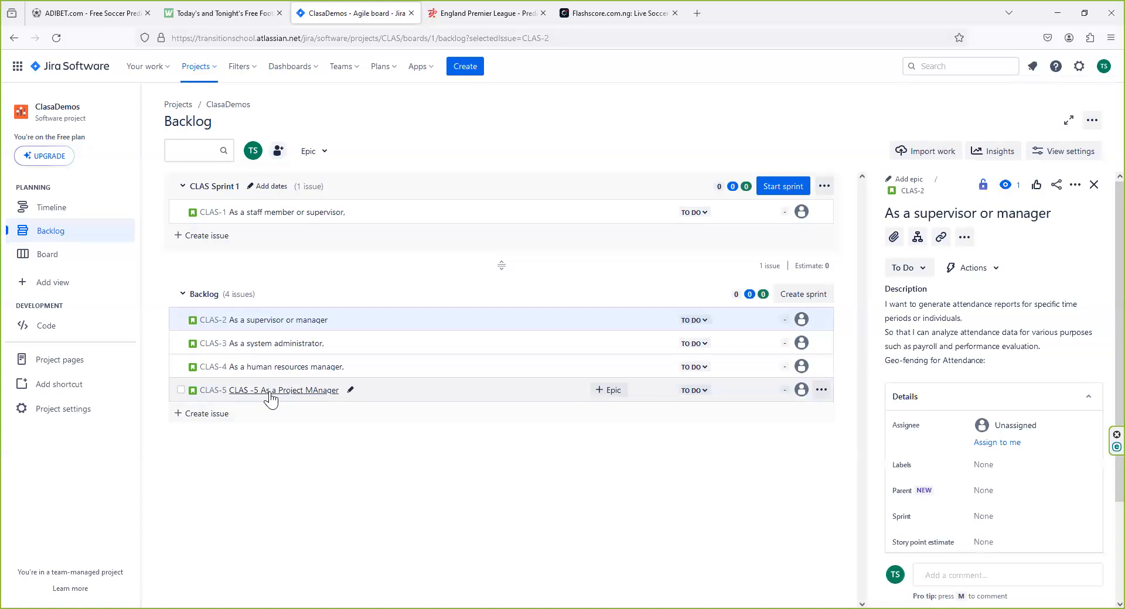
click(950, 300)
text(AS a)
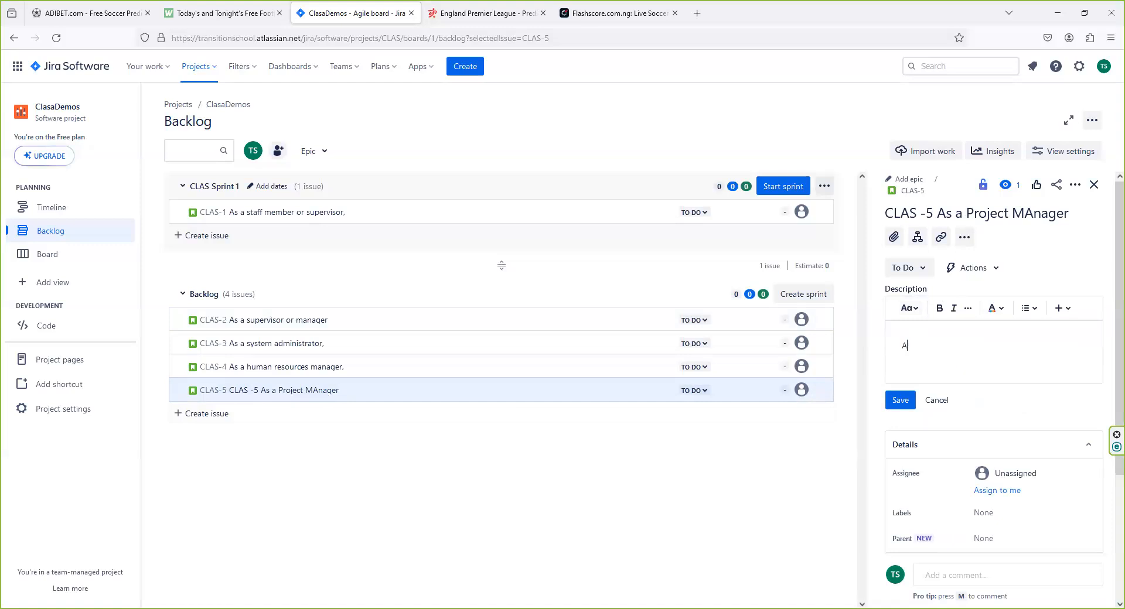
key(BackSpace)
key(BackSpace)
key(BackSpace)
key(BackSpace)
text(s a PRoject Manahe)
key(BackSpace)
key(BackSpace)
text(ger, i want to be able to see all )
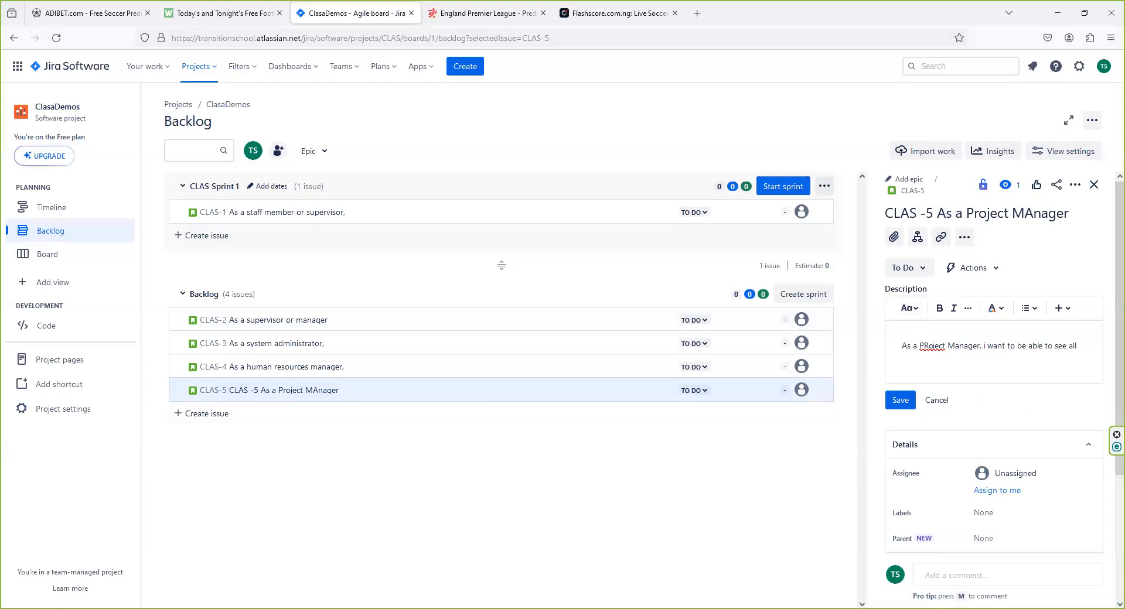
Continue the CLAS-5 description with "the clock in and clock outs at a stretch"
text(the clockc)
key(BackSpace)
key(BackSpace)
key(BackSpace)
text(k in and cloc)
text(k out a)
text(s at a stret)
text(ch)
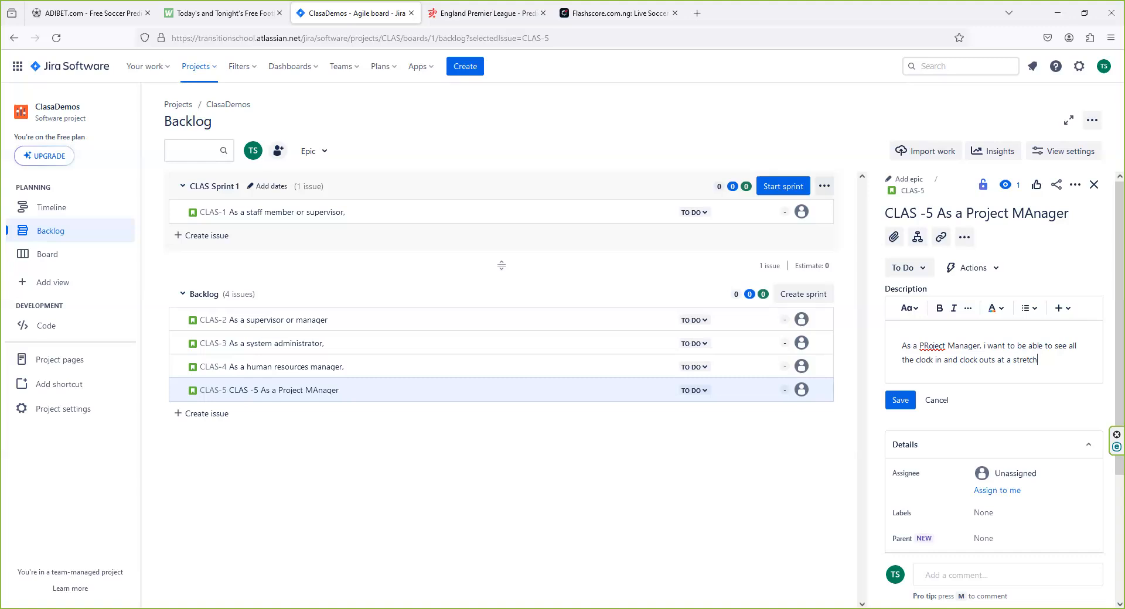
Correct "PRoject" to "Project" in the CLAS-5 description and save it
click(924, 346)
key(Delete)
text(r)
click(907, 404)
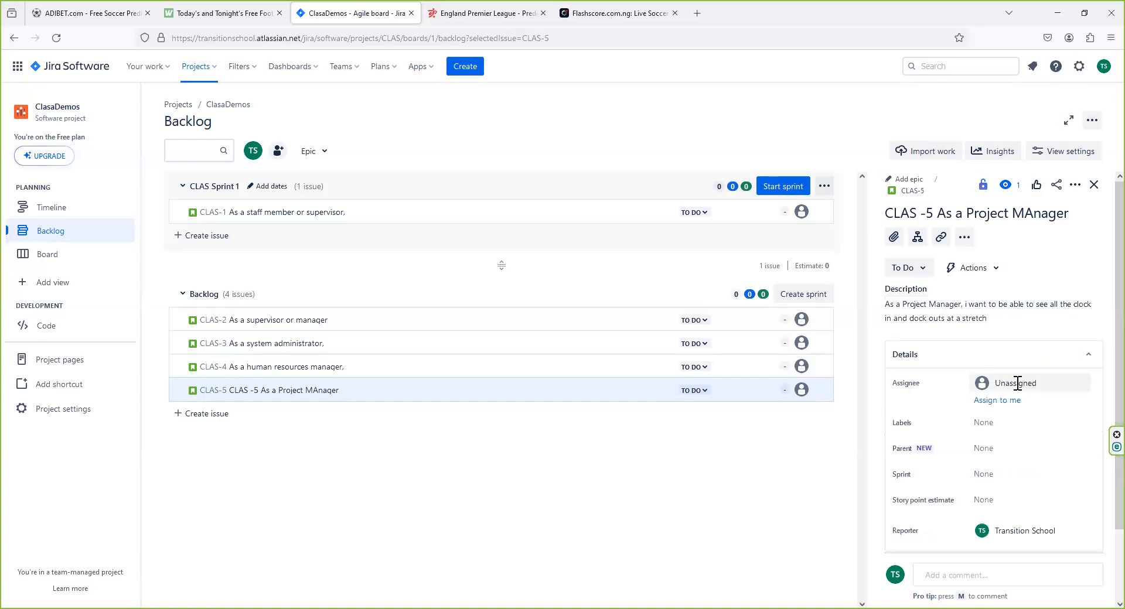
Review the assignee choices for CLAS-5 and the project settings details, leaving the assignee unchanged
click(1018, 384)
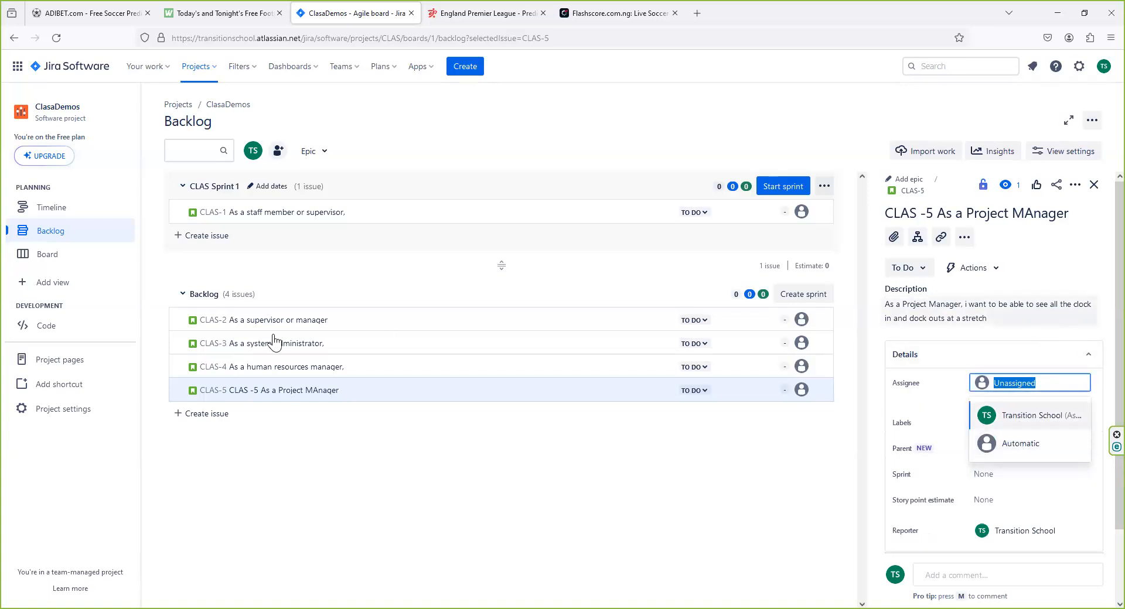
click(47, 413)
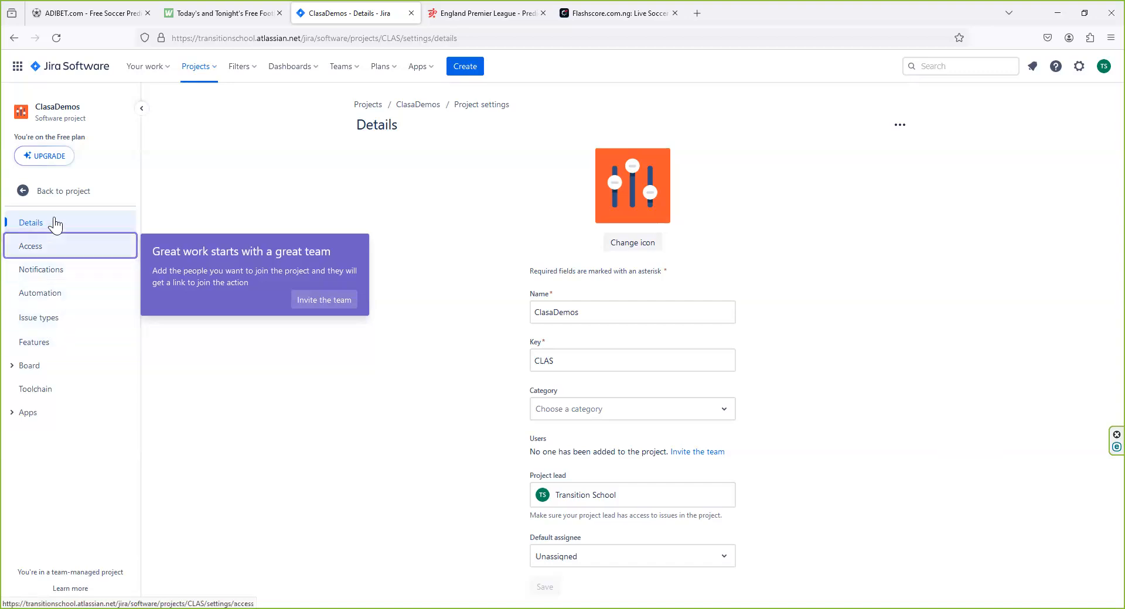
click(23, 194)
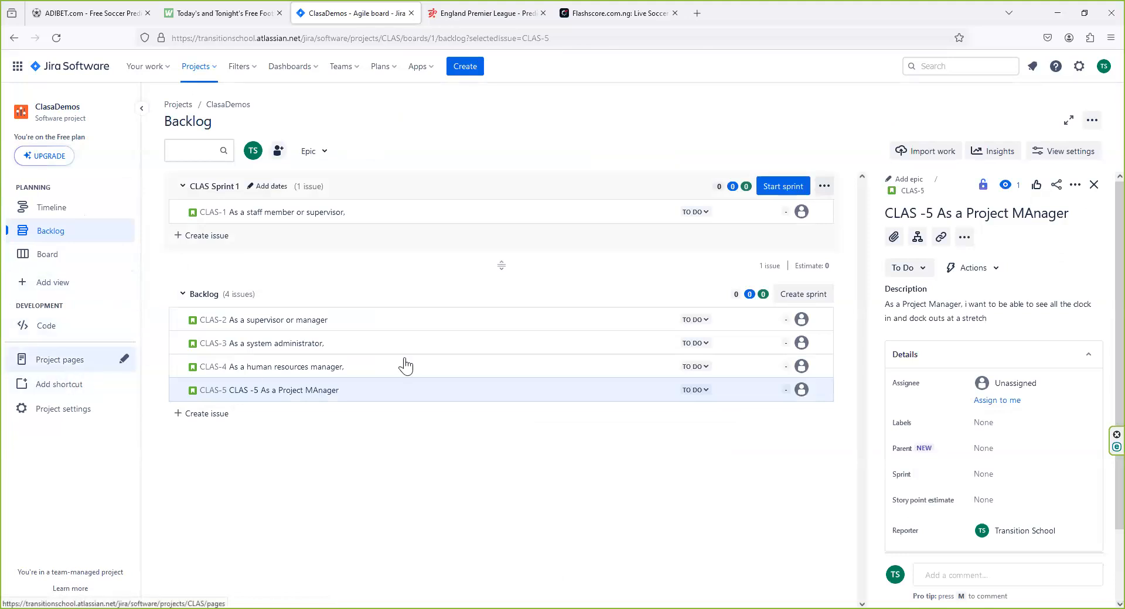
click(1020, 383)
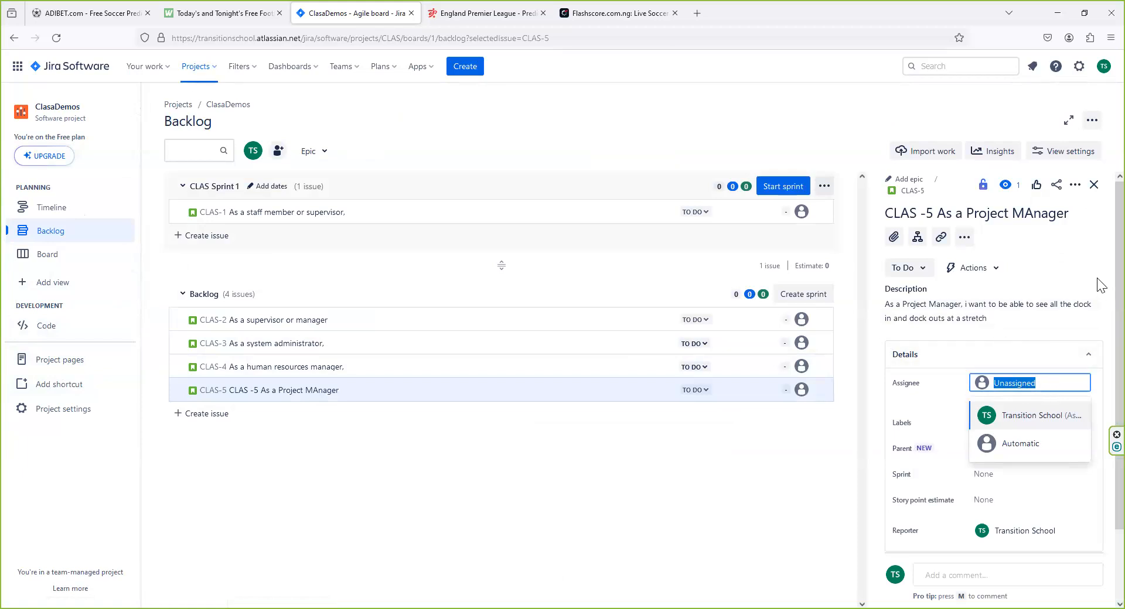
click(946, 389)
Set the sprint of CLAS-5 to CLAS Sprint 1
scroll(946, 387, down, 1)
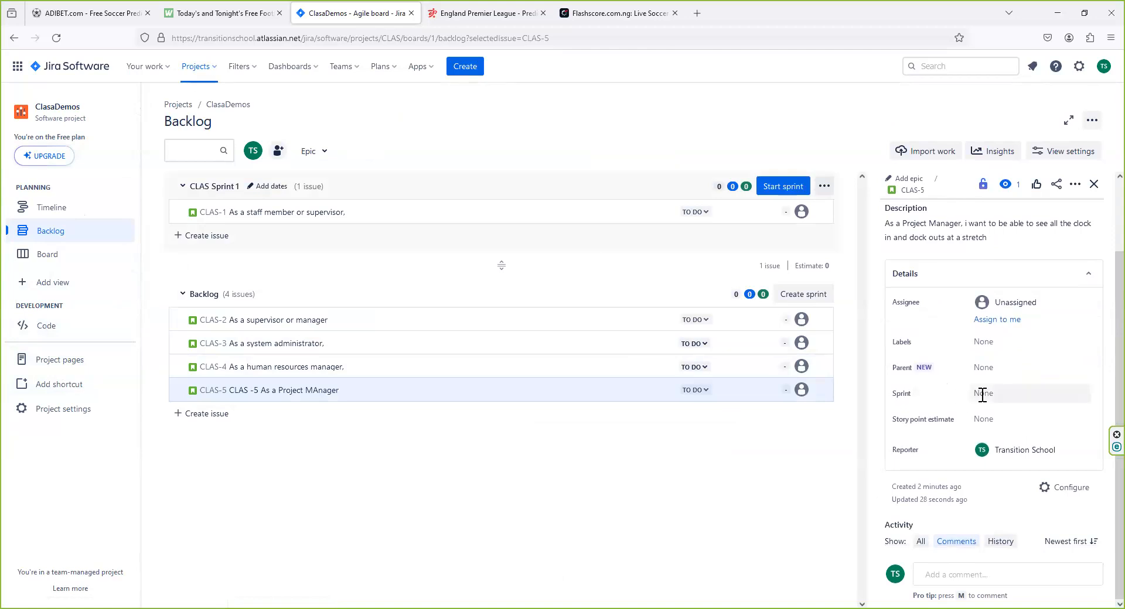
click(984, 394)
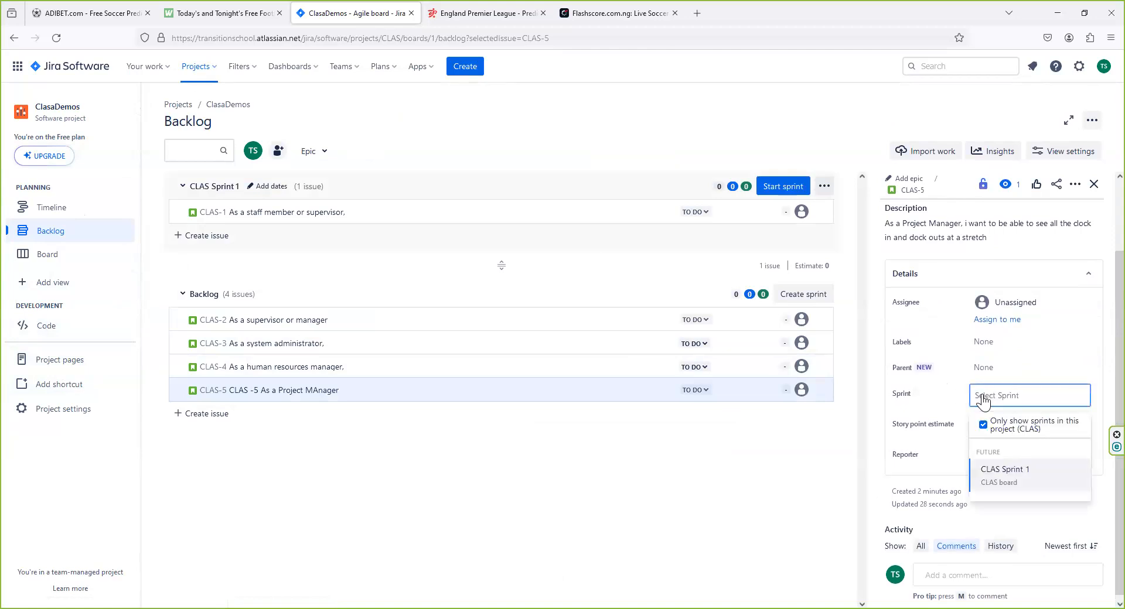
click(993, 476)
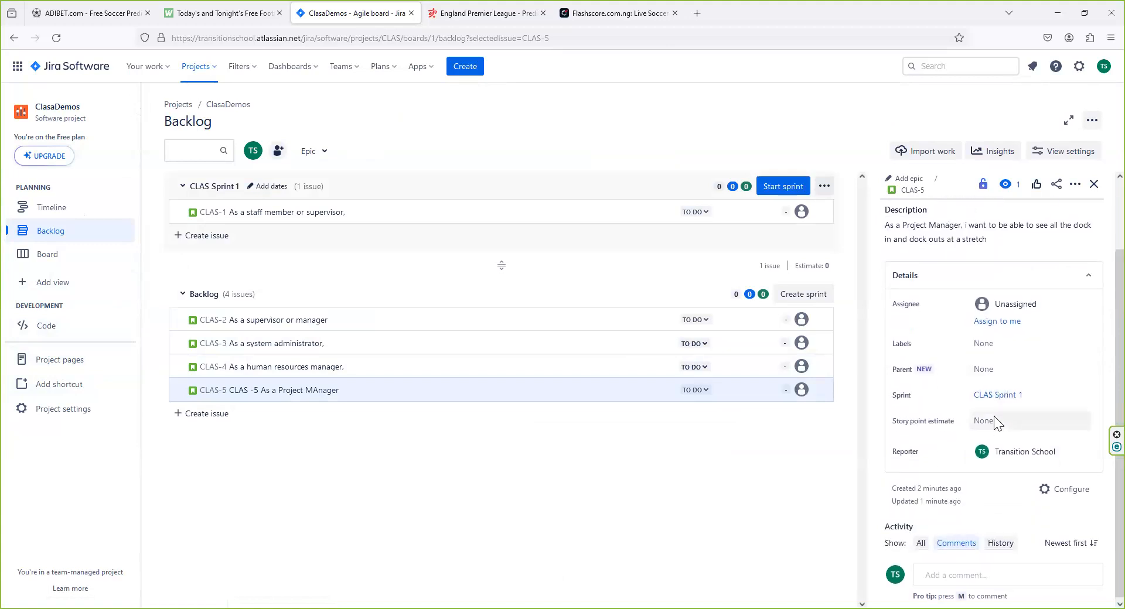
scroll(994, 416, up, 1)
scroll(994, 416, down, 1)
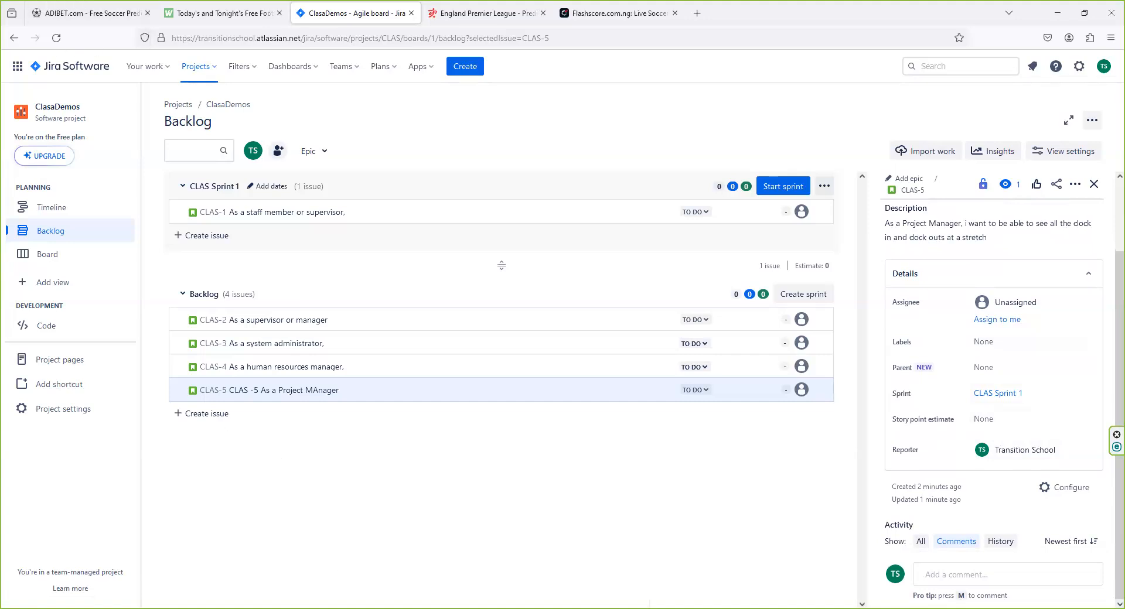
Switch to Notepad and write an "Agile Sizing" heading followed by the lines XSmall, Small, MEdium, LArge and XL
click(339, 608)
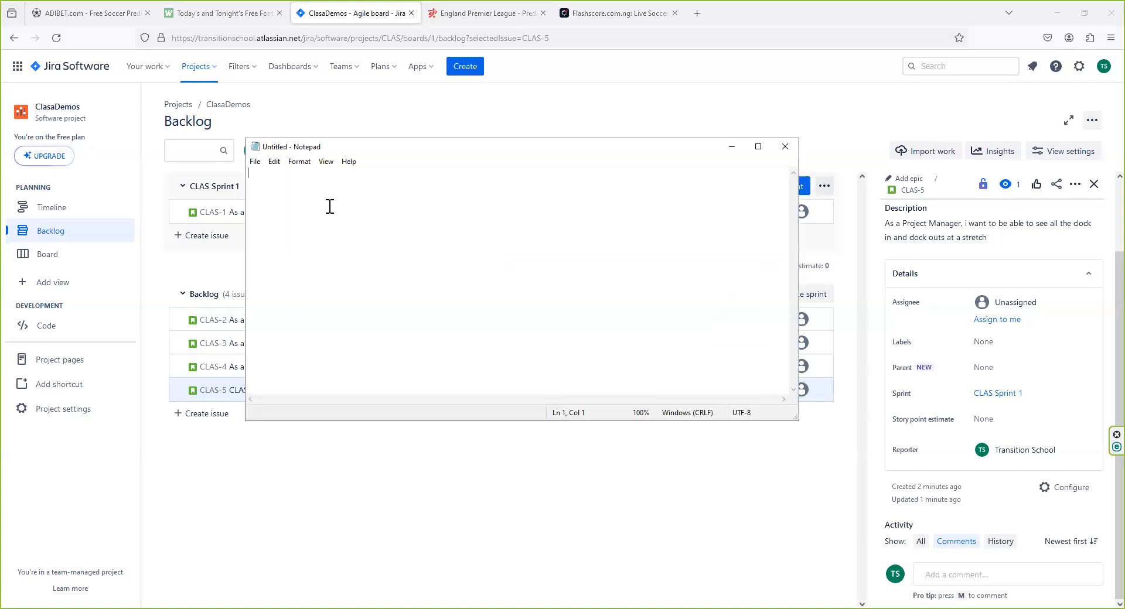
text(Agile Sizing)
key(Return)
text(X)
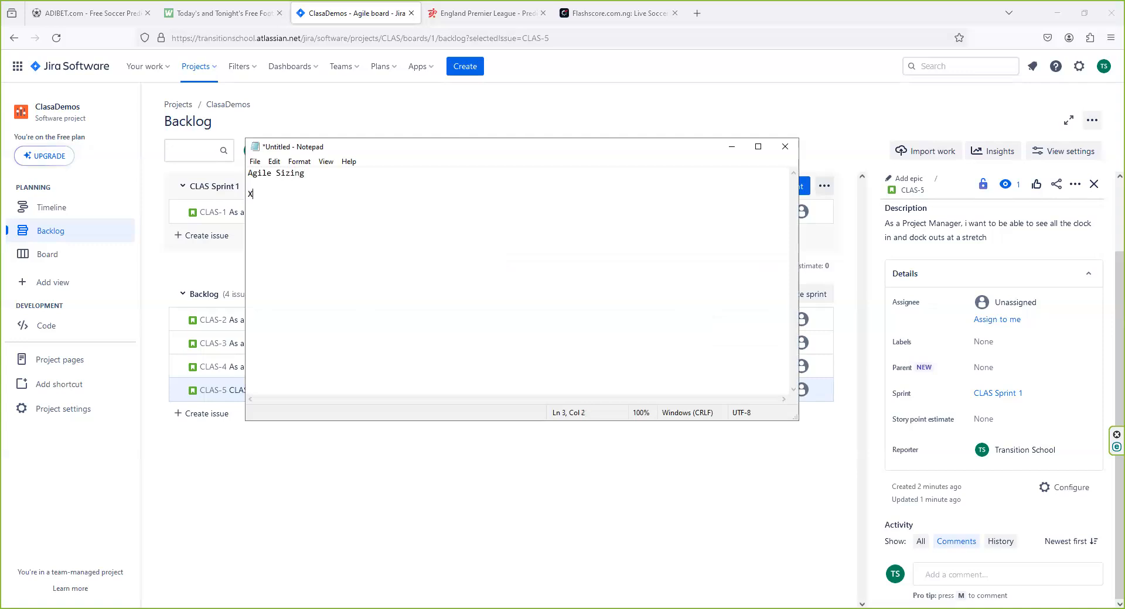
text(Small)
key(Return)
text(Small )
text(MEdium)
key(Return)
text(LArge )
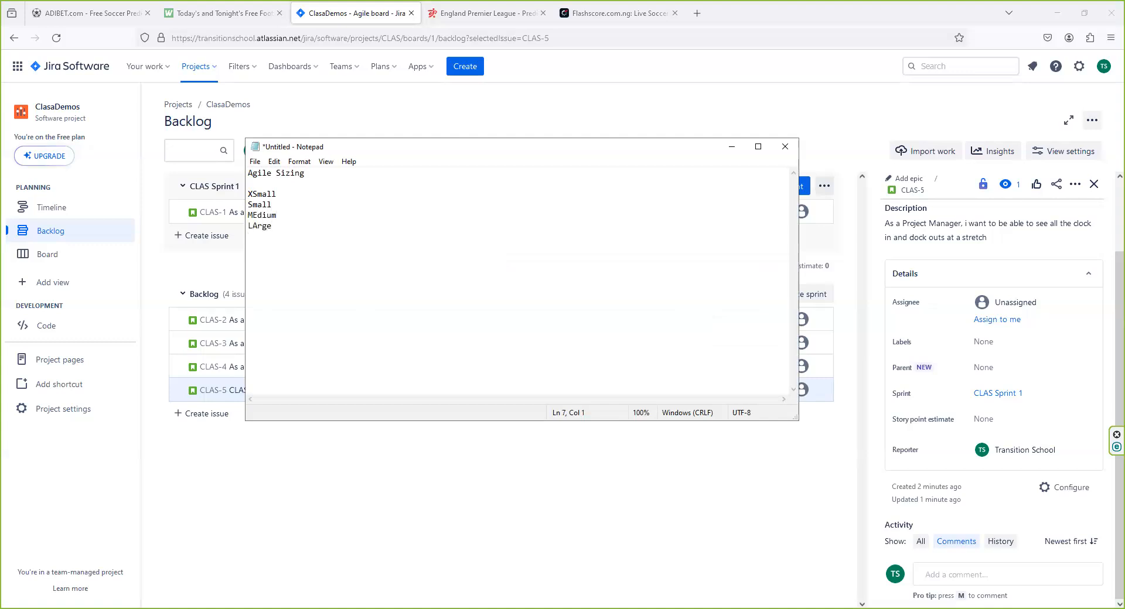
text(XL)
Add "6 hours/ 1 day to fix" to the XSmall line of the sizing list
click(280, 194)
text(6 hours/2 )
text(day)
key(BackSpace)
key(BackSpace)
key(BackSpace)
key(BackSpace)
key(BackSpace)
text(1 day to fix)
Add durations to the remaining sizes: Small 1-3 days, MEdium 3-5 days, LArge 5-8 days and XL 2 weeks
key(Down)
text(1-3 days MEdium)
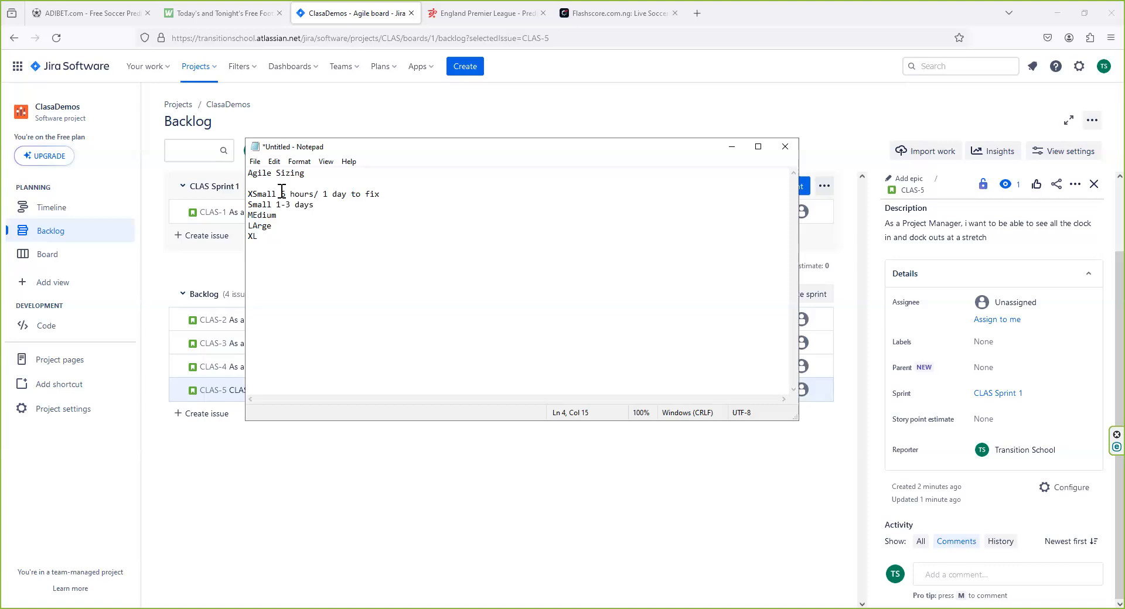
text( 3-5 days)
key(Down)
text(5)
text(-8 days XL)
text( 2 weeks)
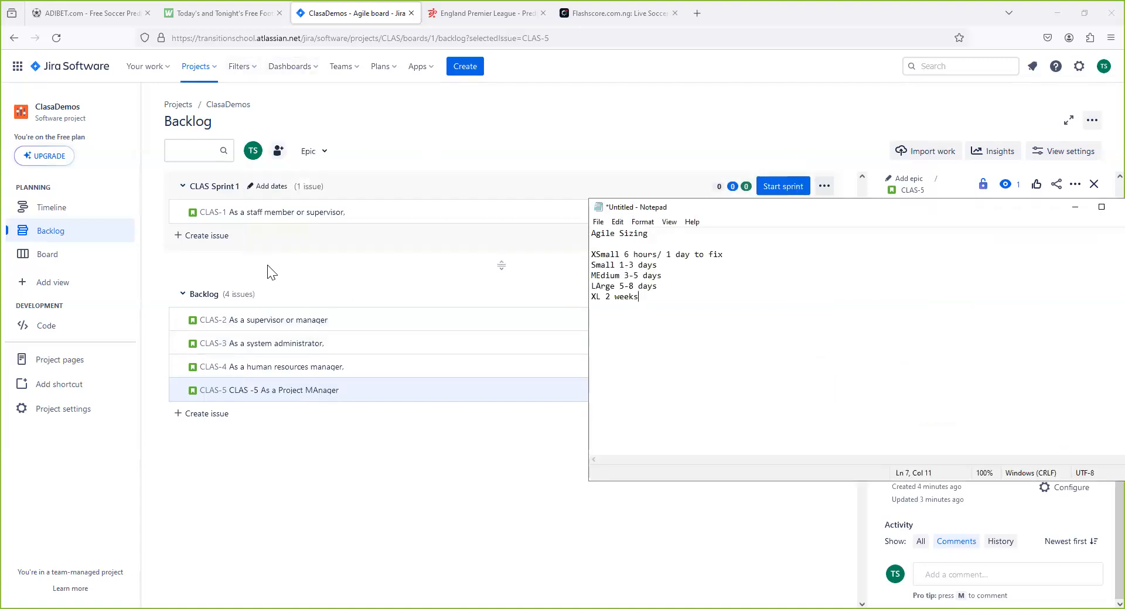
Bring the Notepad sizing list back to the front and move its window clear of the issue details
click(226, 307)
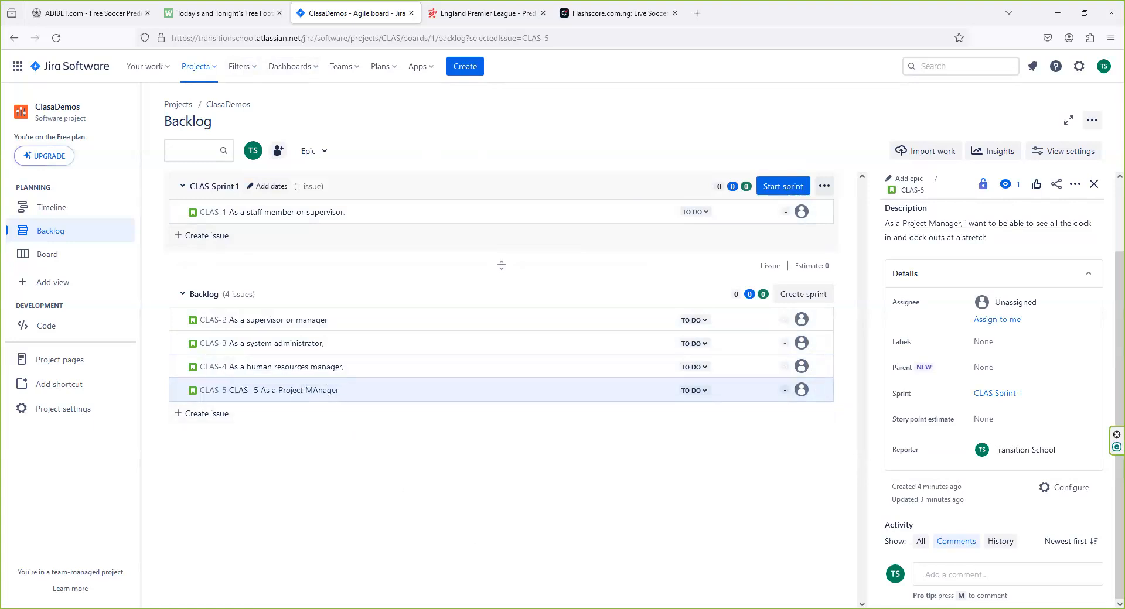
key(alt+Tab)
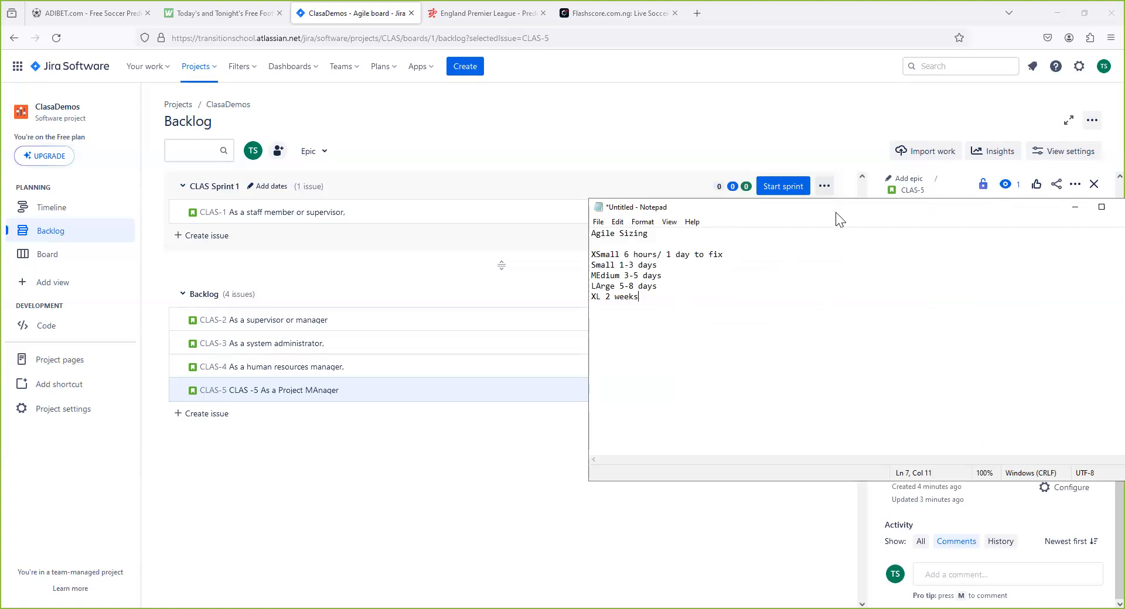
drag(836, 212, 667, 170)
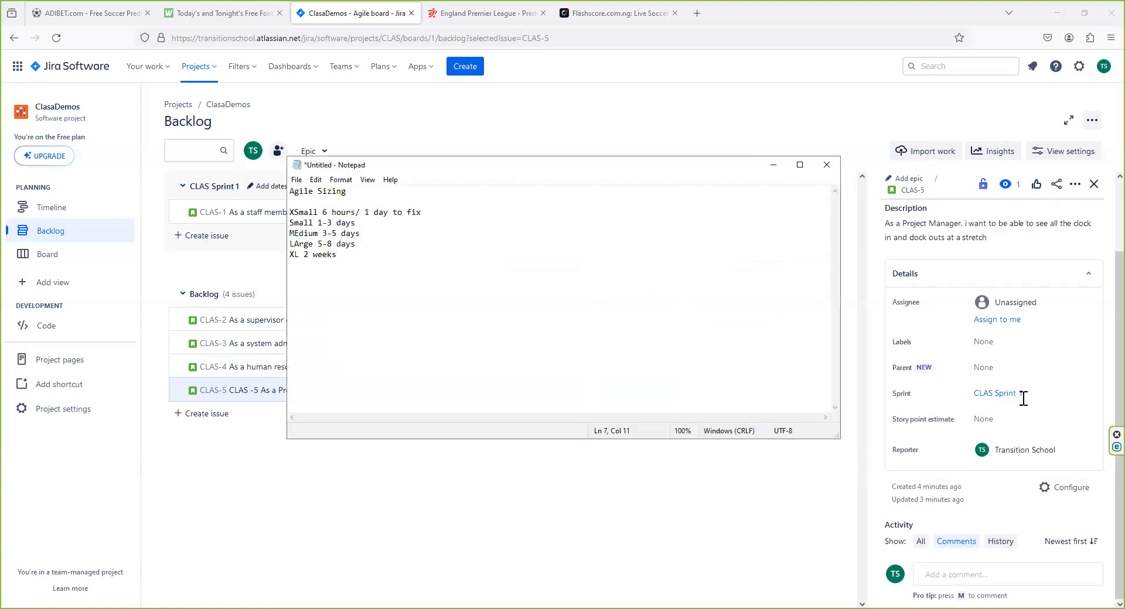
Try to enter "SMall" as the story point estimate of CLAS-5
click(988, 422)
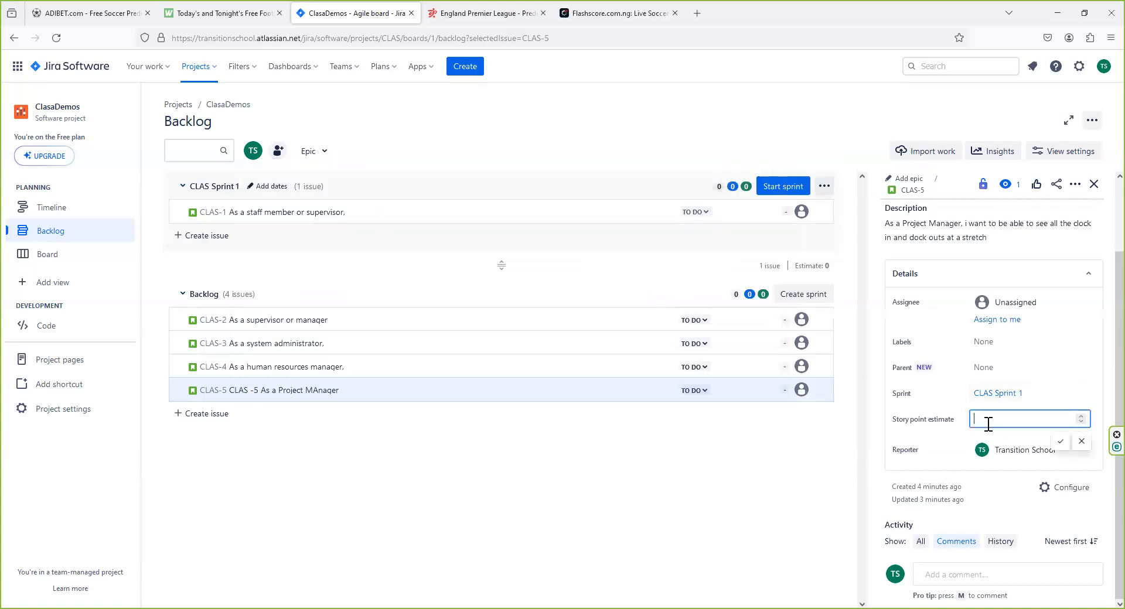
text(SMall)
key(BackSpace)
key(BackSpace)
key(BackSpace)
key(alt+Tab)
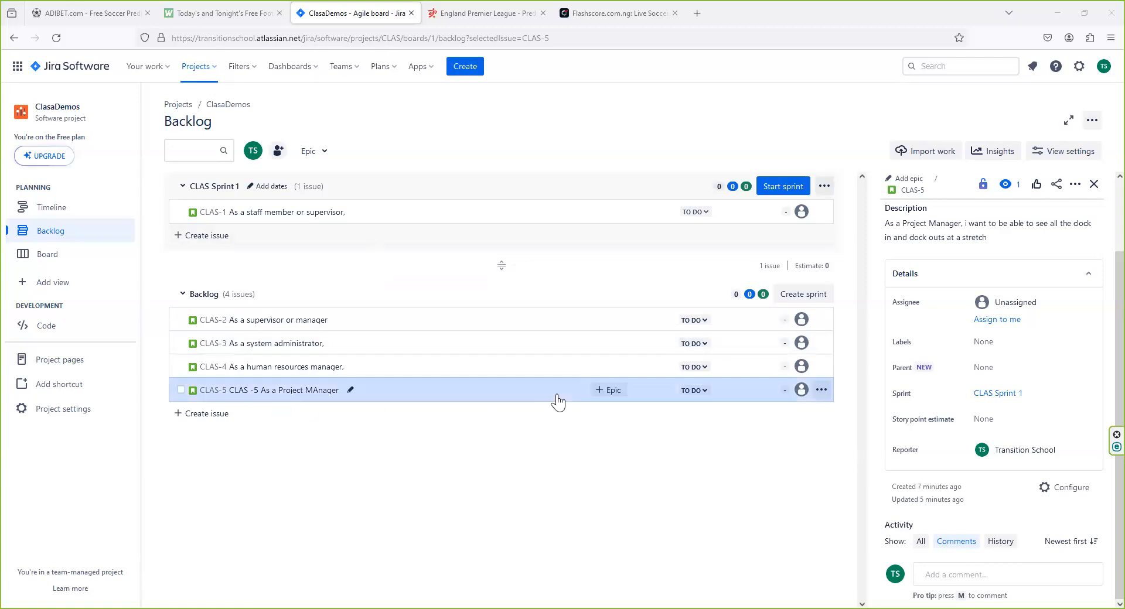
Set the story point estimate of CLAS-5 to 3 and confirm it
click(994, 418)
text(3)
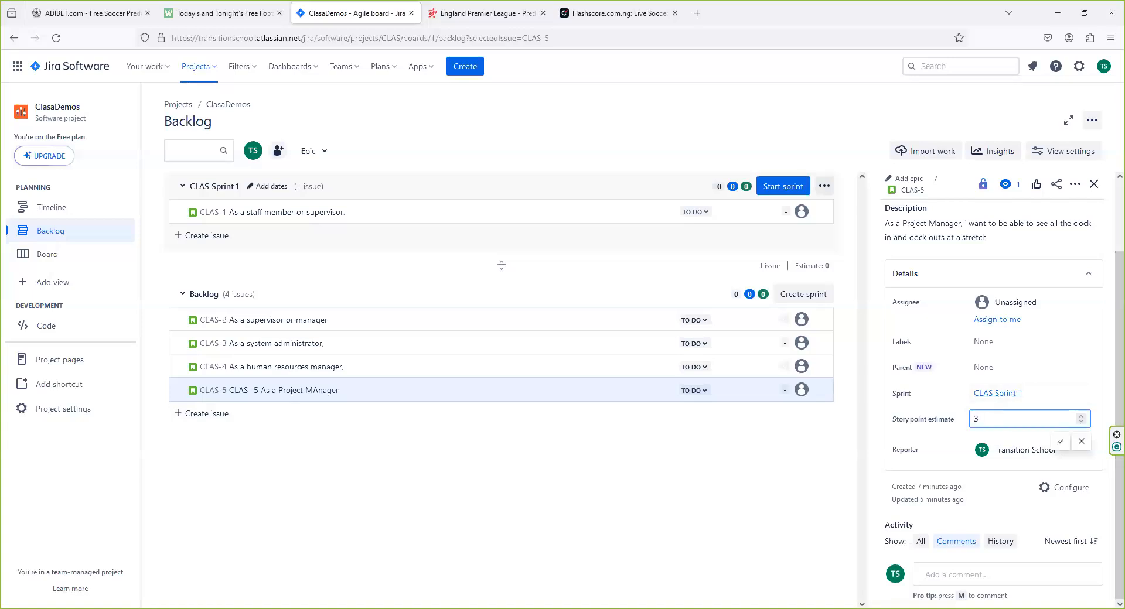
click(1060, 441)
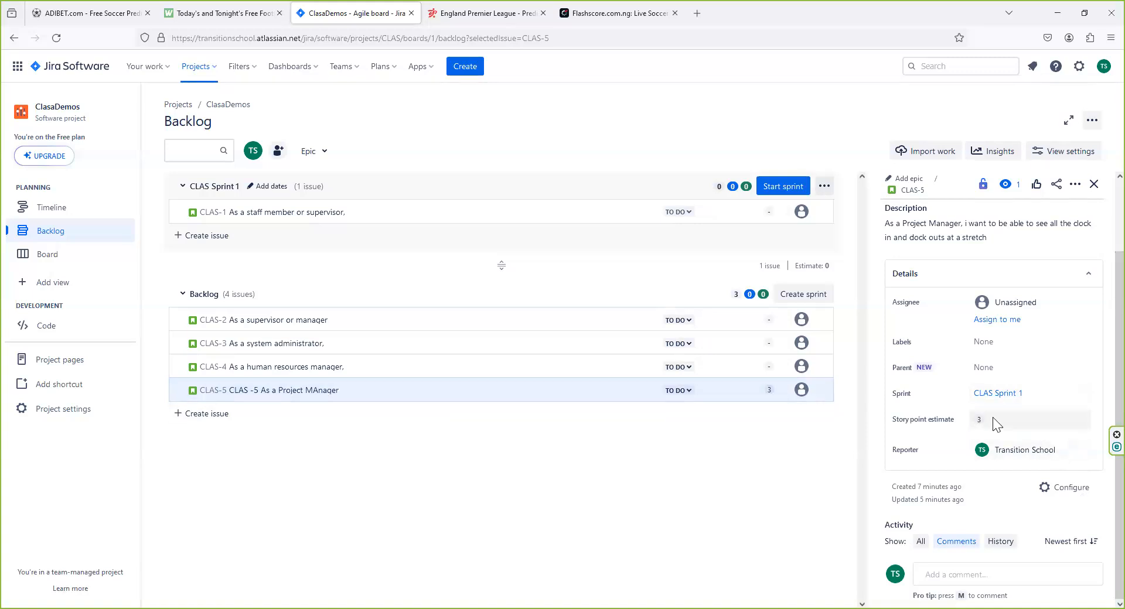
Add a comment to CLAS-5 that greets a colleague by name and says "i have fixed this, and this needs to go to QA to fix."
scroll(993, 418, up, 2)
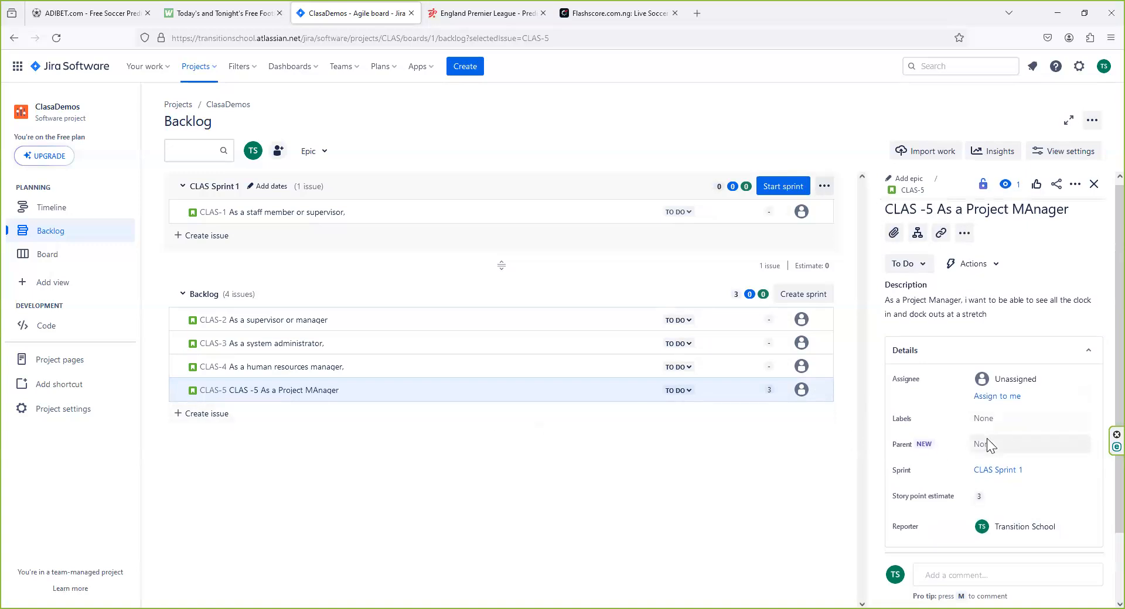
scroll(987, 438, down, 2)
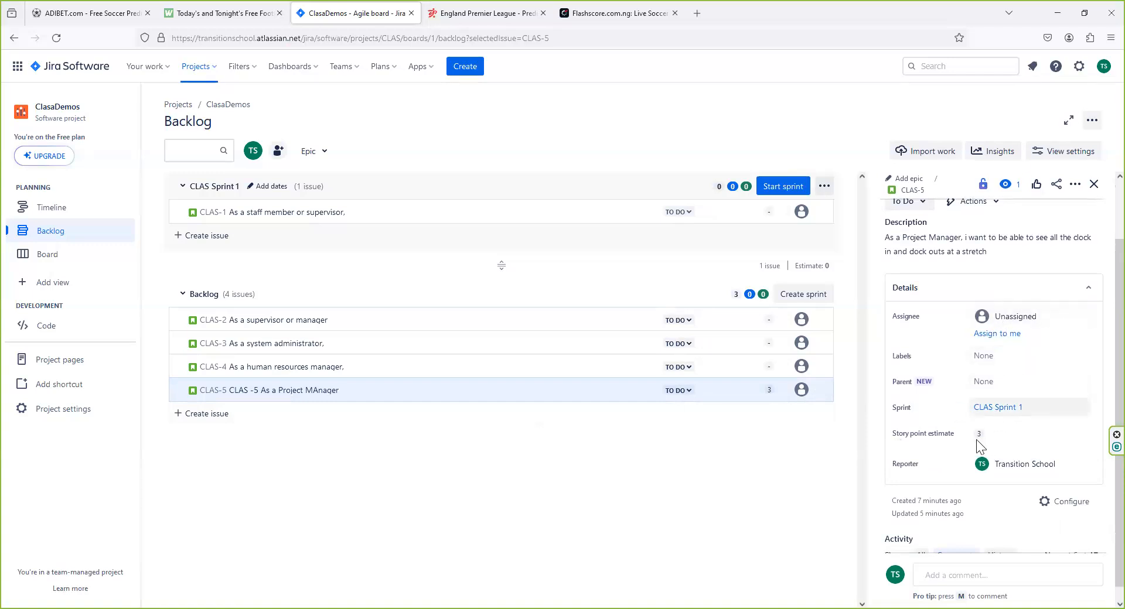
scroll(979, 440, down, 1)
scroll(987, 375, up, 1)
scroll(987, 378, down, 1)
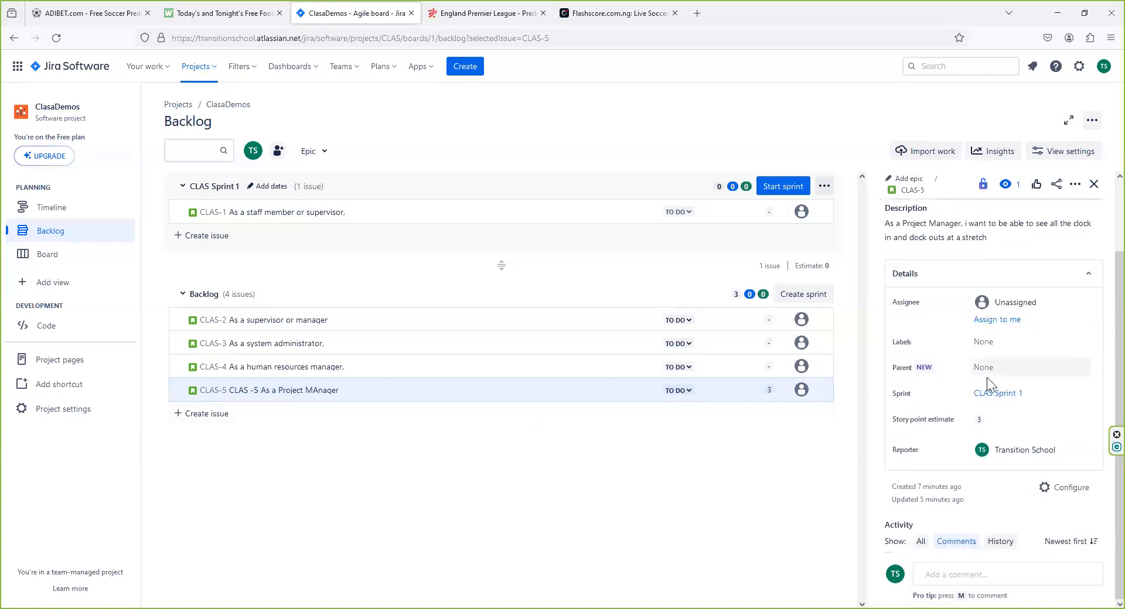
click(996, 576)
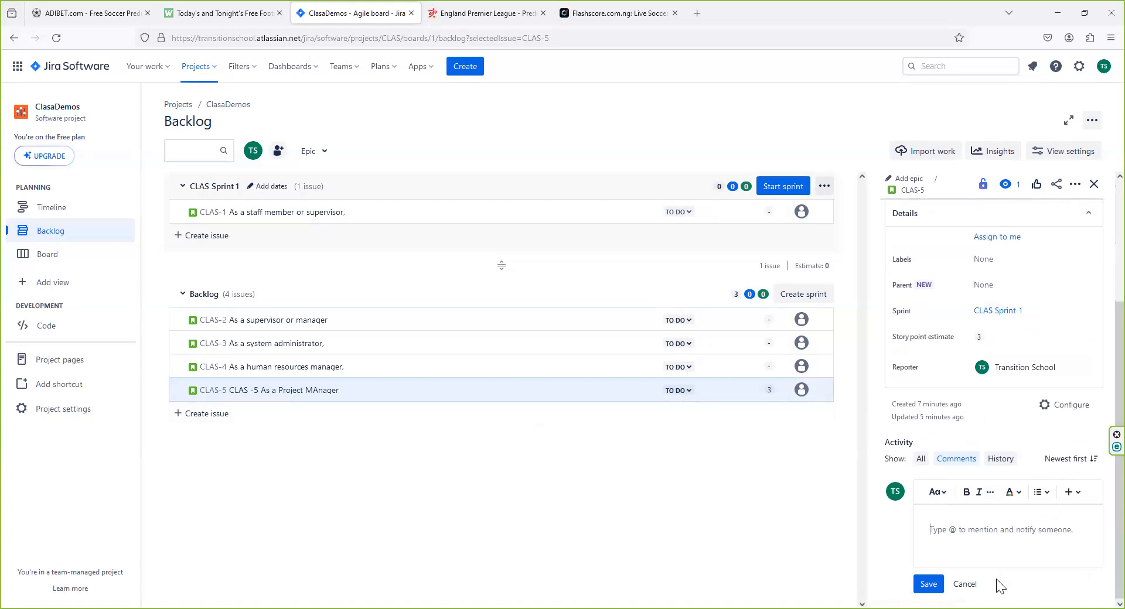
text(Hey)
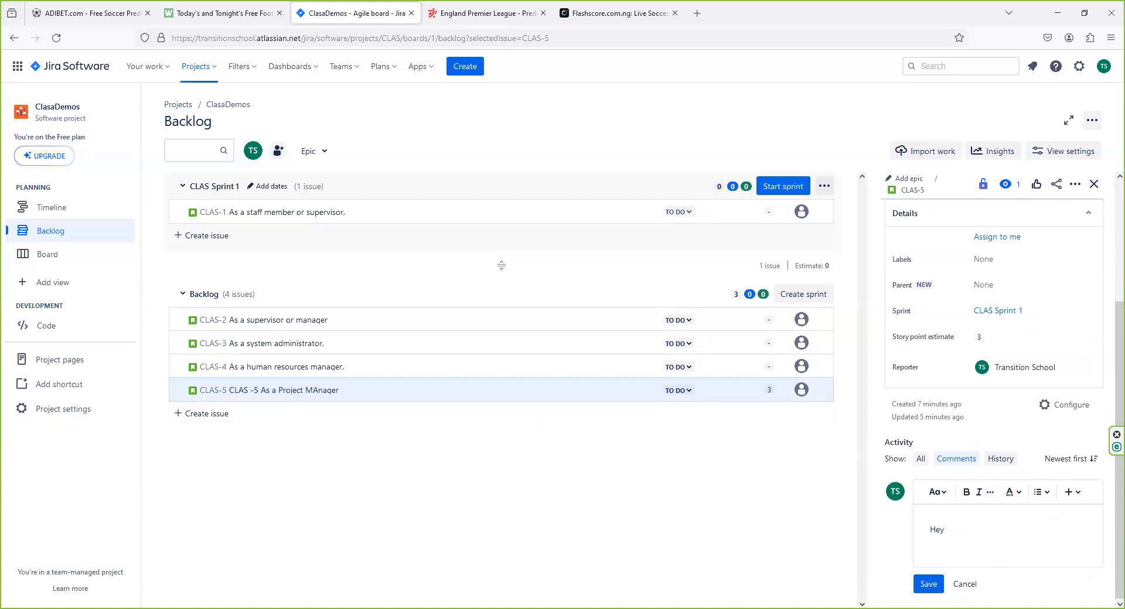
text( Tomi,)
key(Return)
text(i have tixed this, and this needs tog)
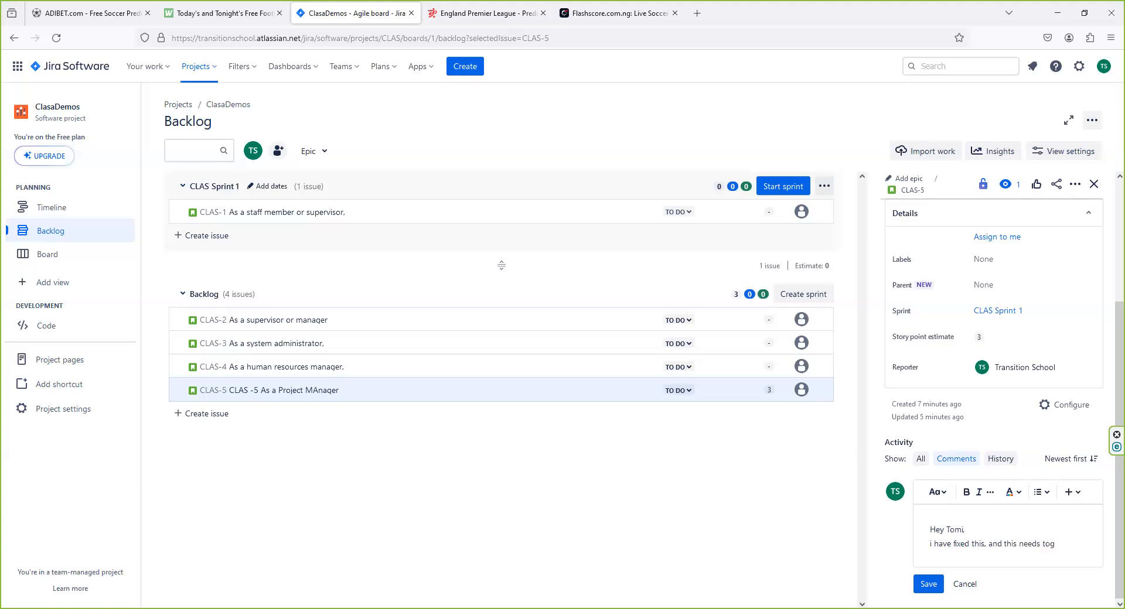
key(BackSpace)
text(go to QA to fix.)
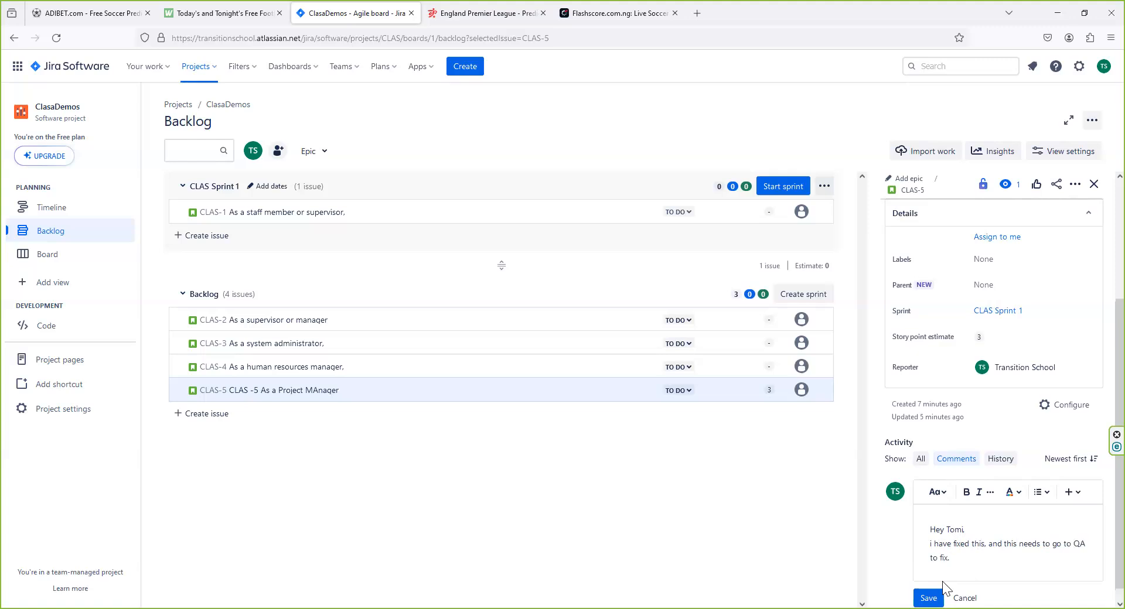
click(928, 598)
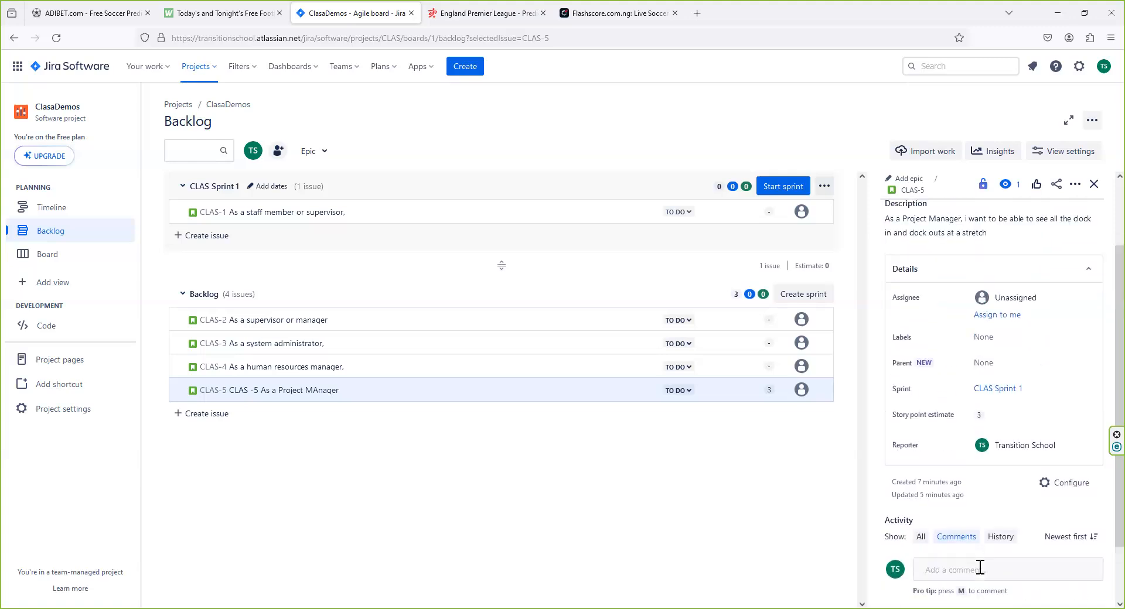
Move CLAS-5 from the backlog into CLAS Sprint 1 and set the story point estimate of CLAS-1 to 5
right_click(502, 447)
click(556, 459)
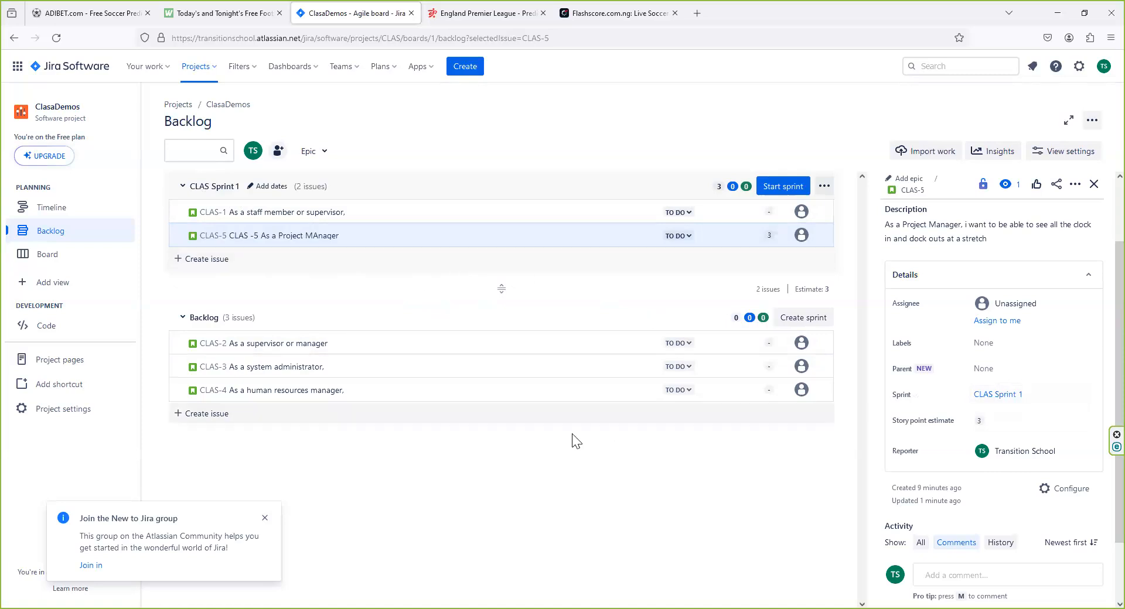
click(771, 212)
text(5)
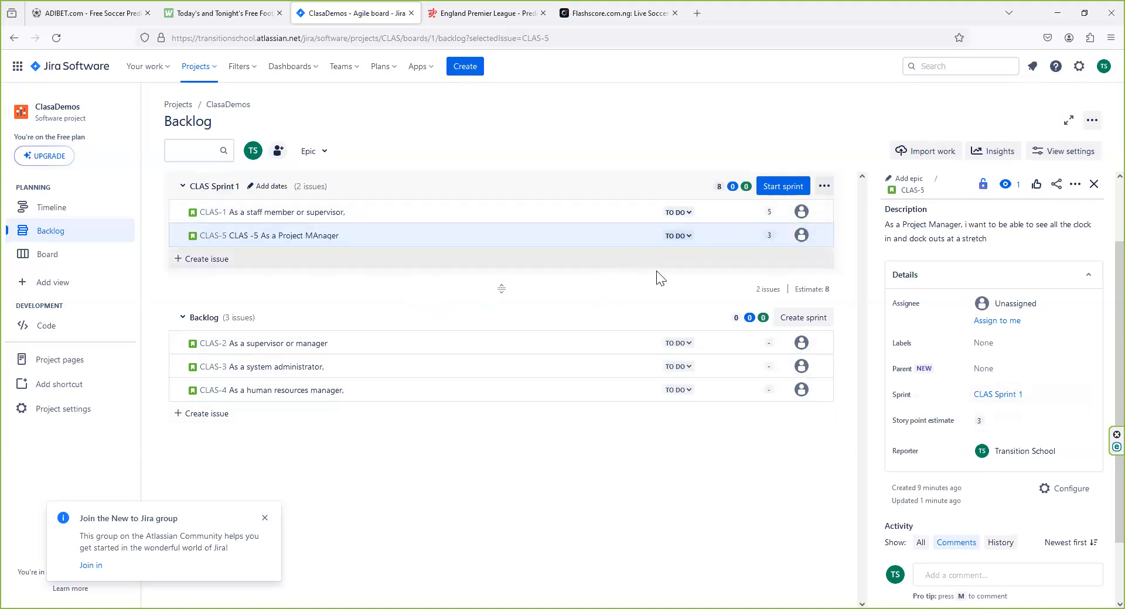
Begin starting CLAS Sprint 1 and review the duration options, keeping the duration at 2 weeks
click(779, 188)
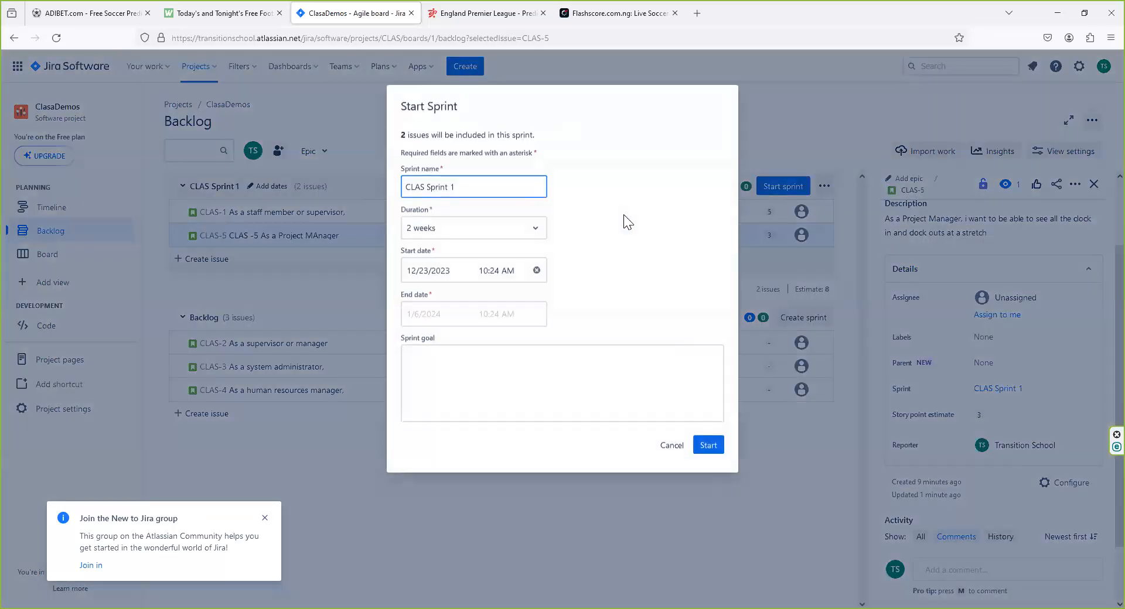
click(464, 233)
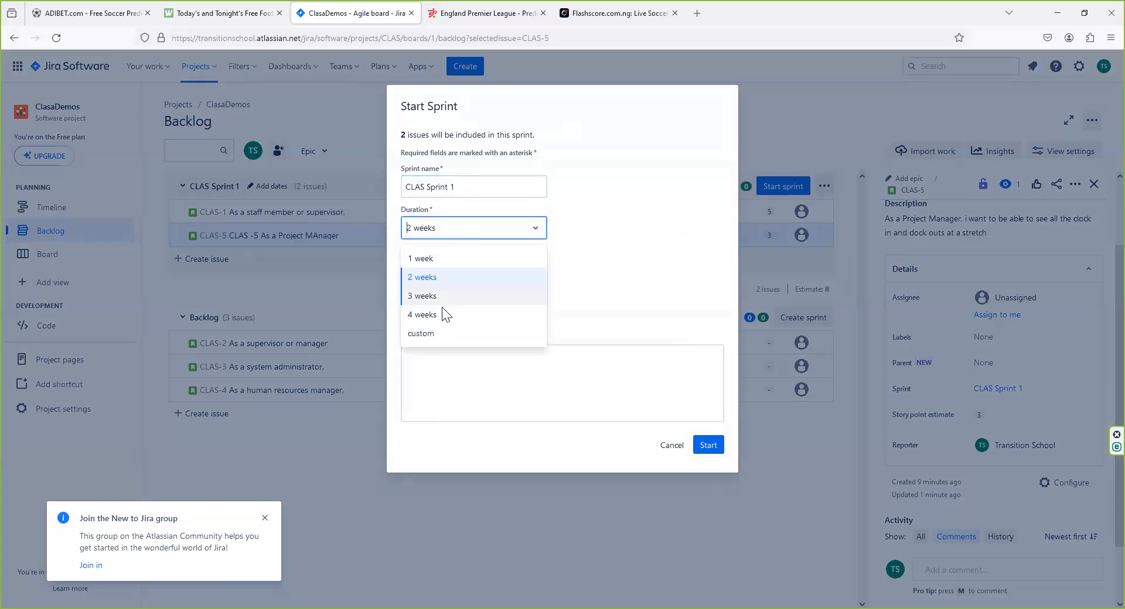
click(615, 282)
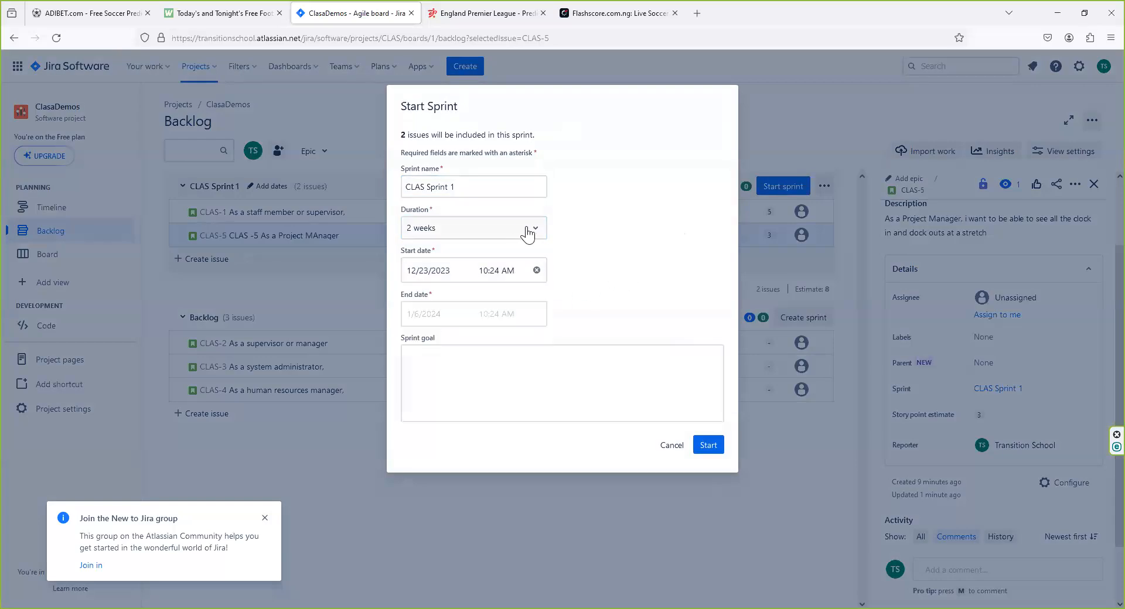
Enter the sprint goal "At the end of the sprint, we will deploy the supervisor side of the portal" and start the sprint
click(453, 355)
click(697, 89)
click(501, 362)
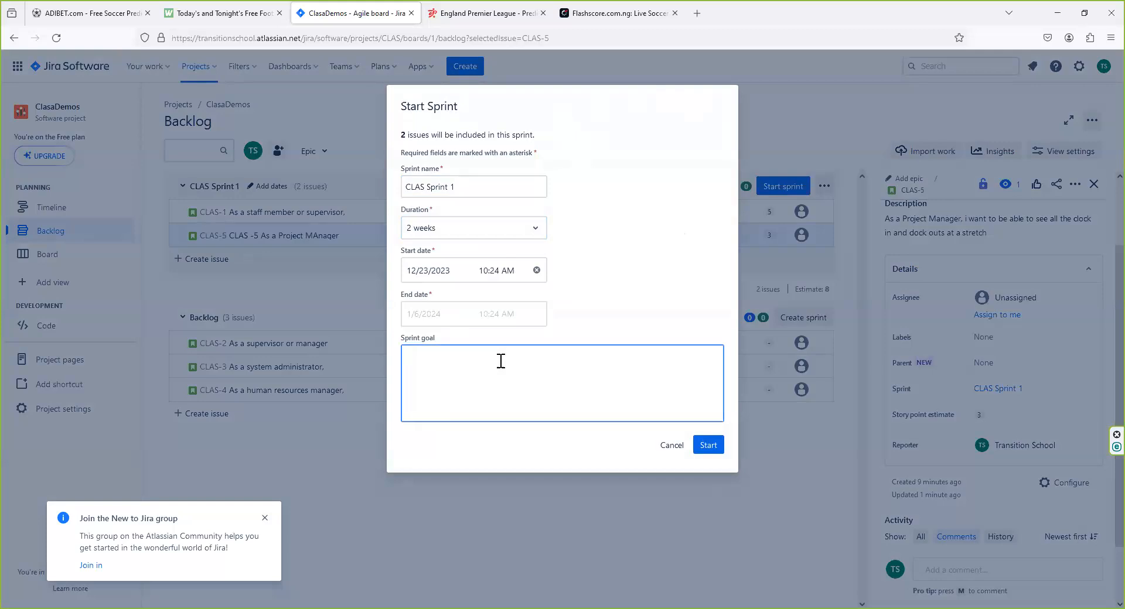
text(To depl)
key(BackSpace)
key(BackSpace)
key(BackSpace)
key(BackSpace)
text(At the end of the sprint, we will depl)
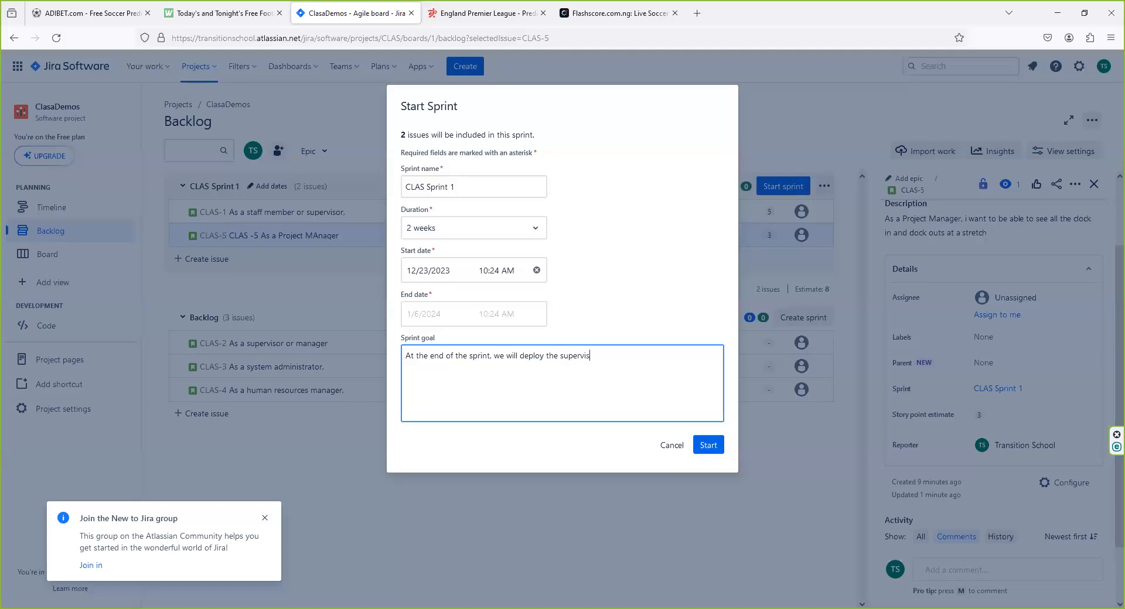
text(of the portal)
click(705, 446)
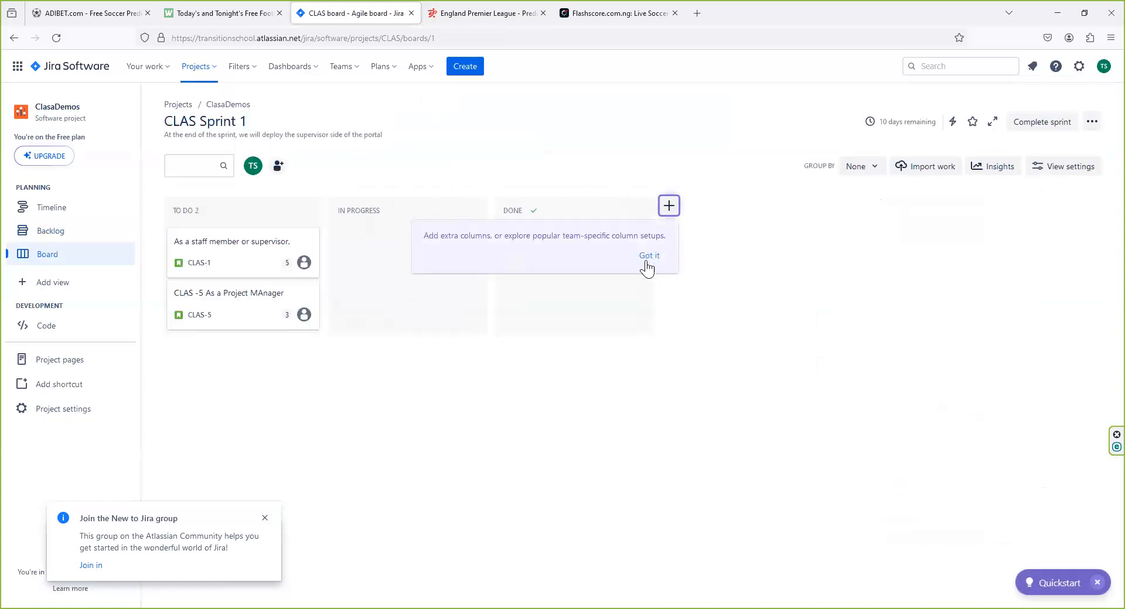
Dismiss the tip about extra columns and move CLAS-1 from To Do to In Progress on the board
click(647, 263)
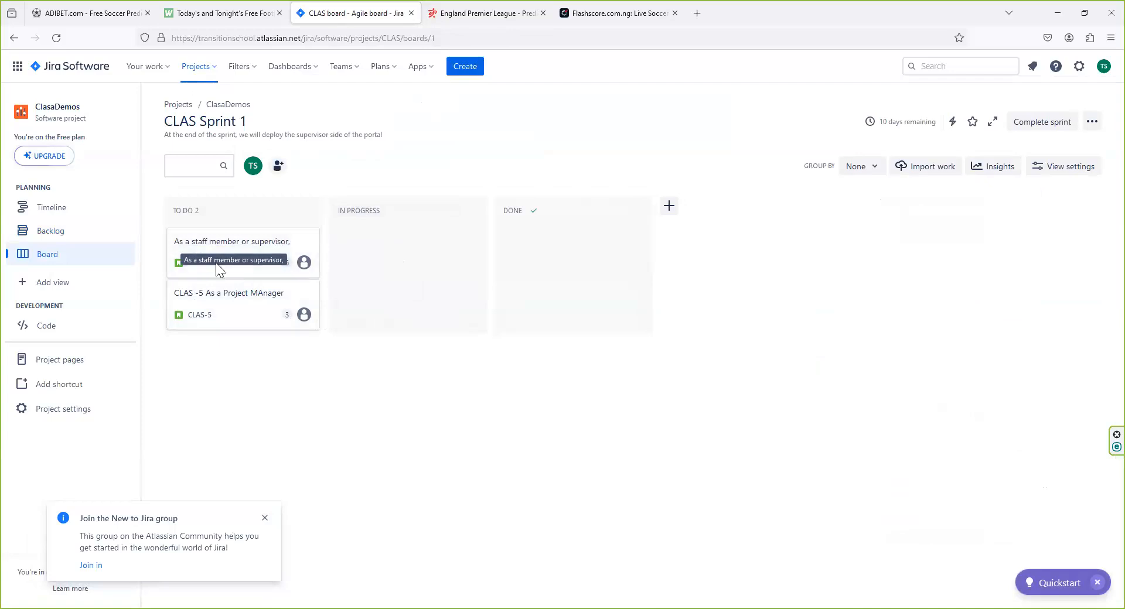
drag(228, 253, 332, 239)
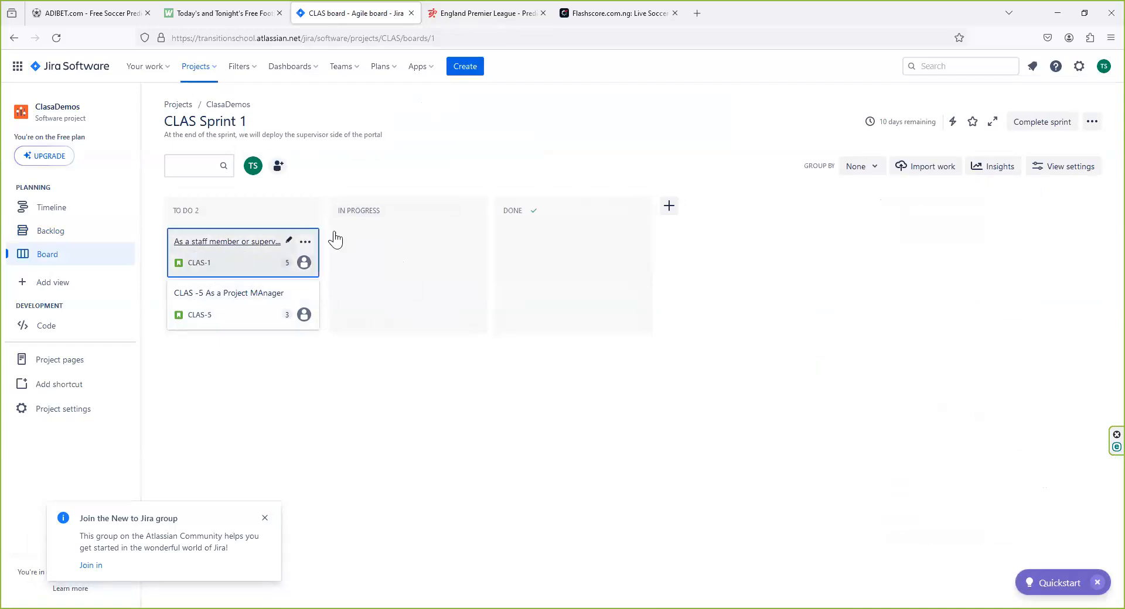
Add a board column named QA and place it between the In Progress and Done columns
click(668, 207)
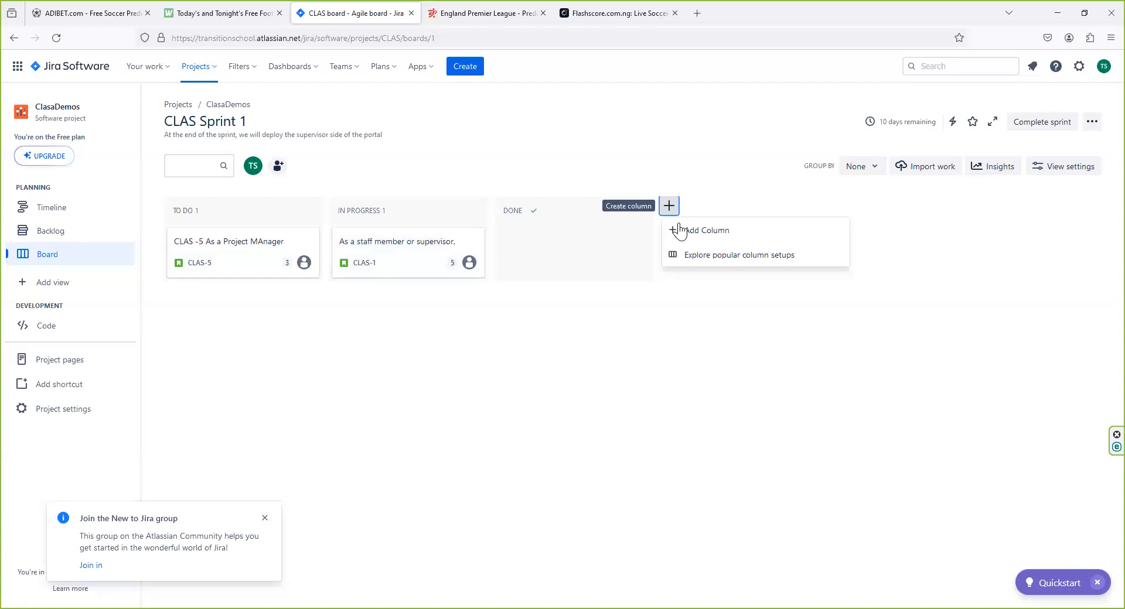
click(683, 229)
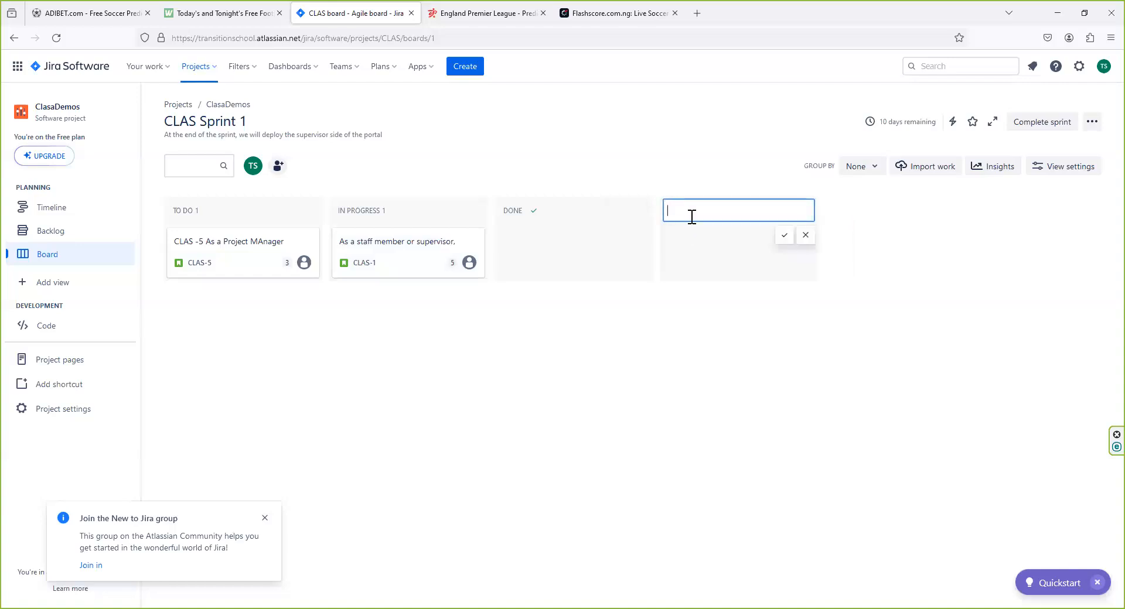
text(R)
key(BackSpace)
key(Return)
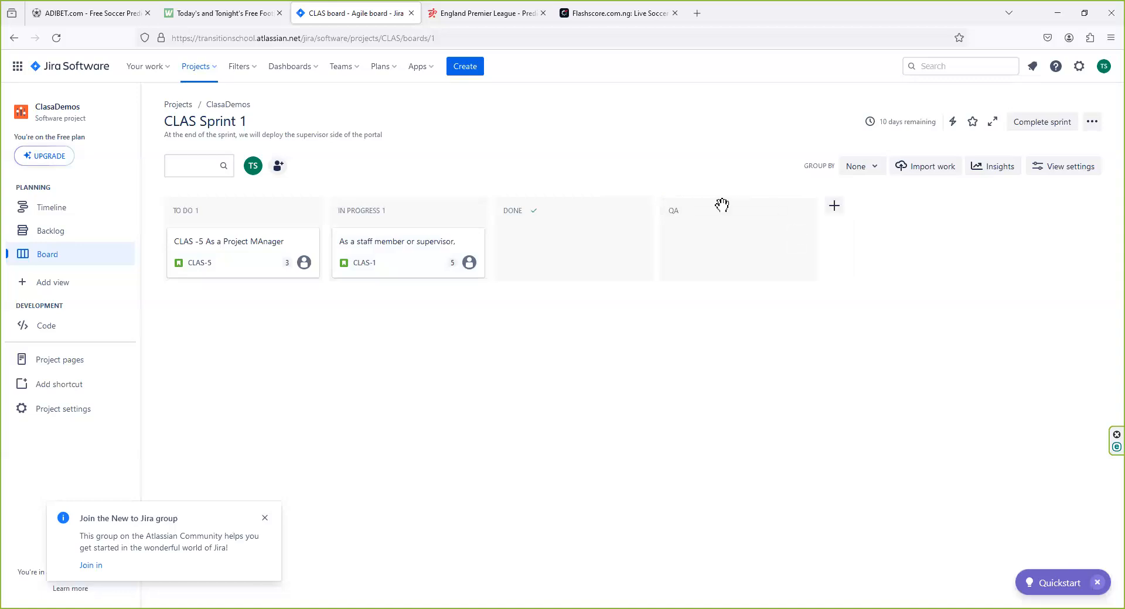
drag(748, 203, 516, 203)
Rename the In Progress column to "In Development"
click(379, 212)
key(BackSpace)
key(BackSpace)
key(BackSpace)
key(BackSpace)
key(BackSpace)
key(BackSpace)
key(BackSpace)
key(BackSpace)
key(BackSpace)
key(BackSpace)
key(BackSpace)
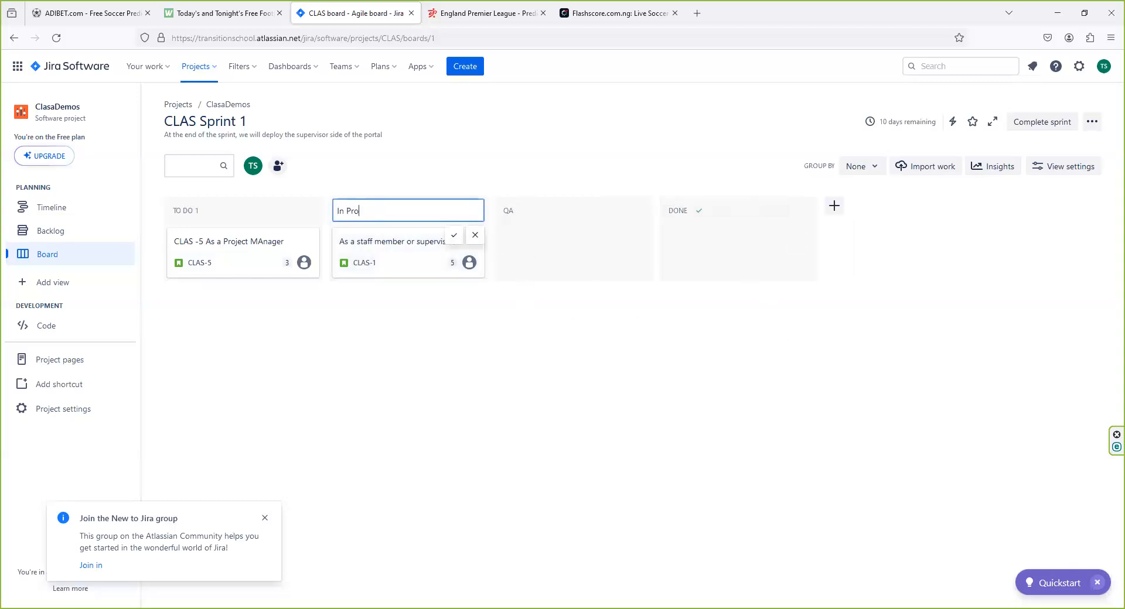
text(In Development)
key(Return)
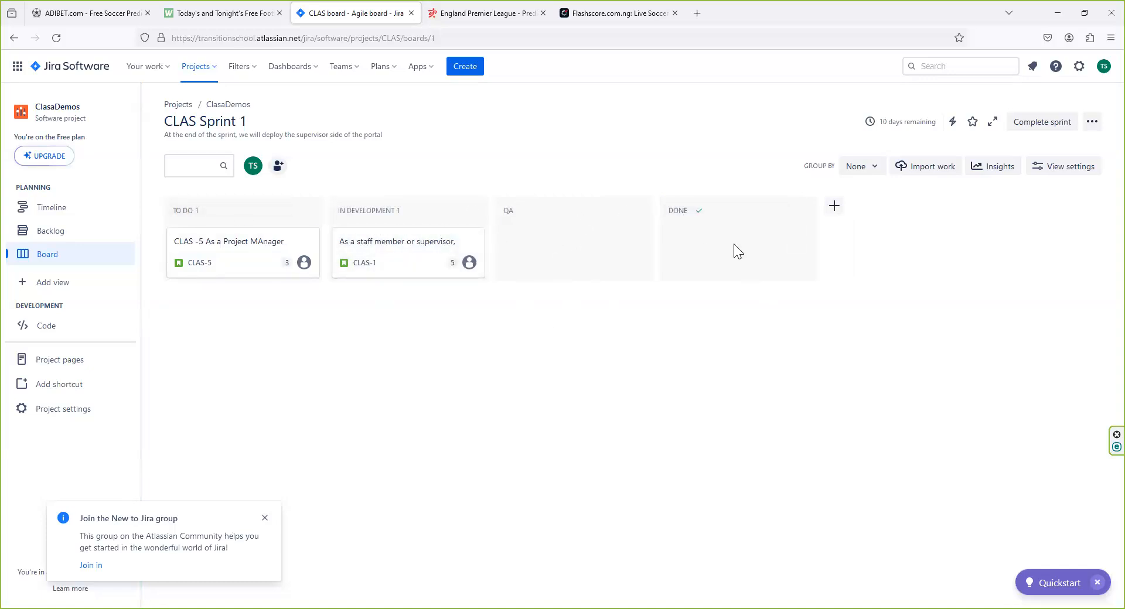
Add a board column named "Deployed" after the Done column
click(834, 205)
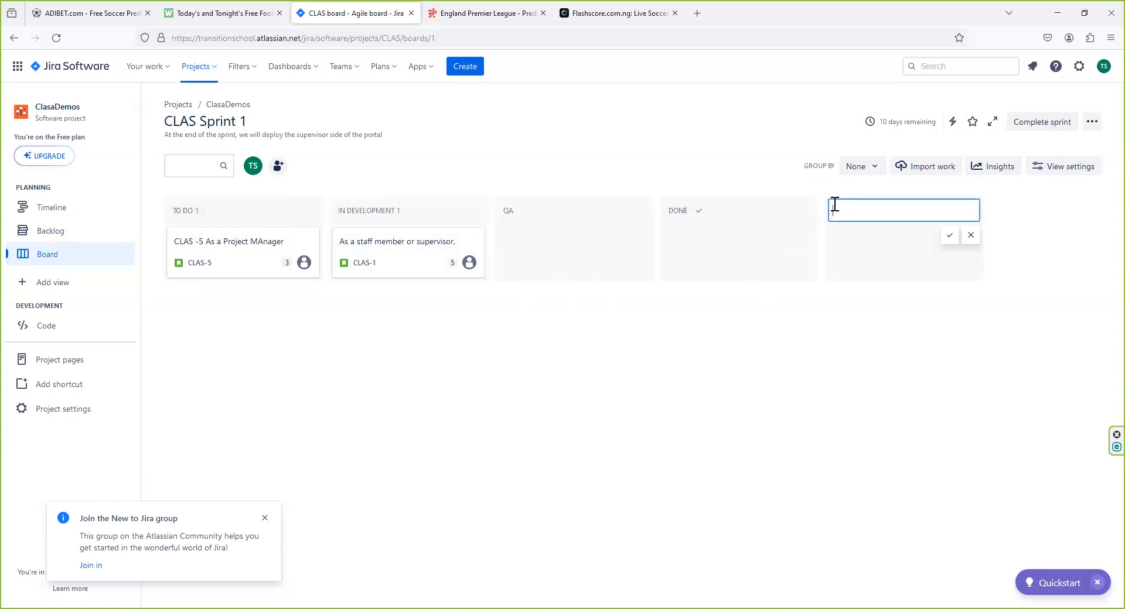
text(Deployed)
key(Return)
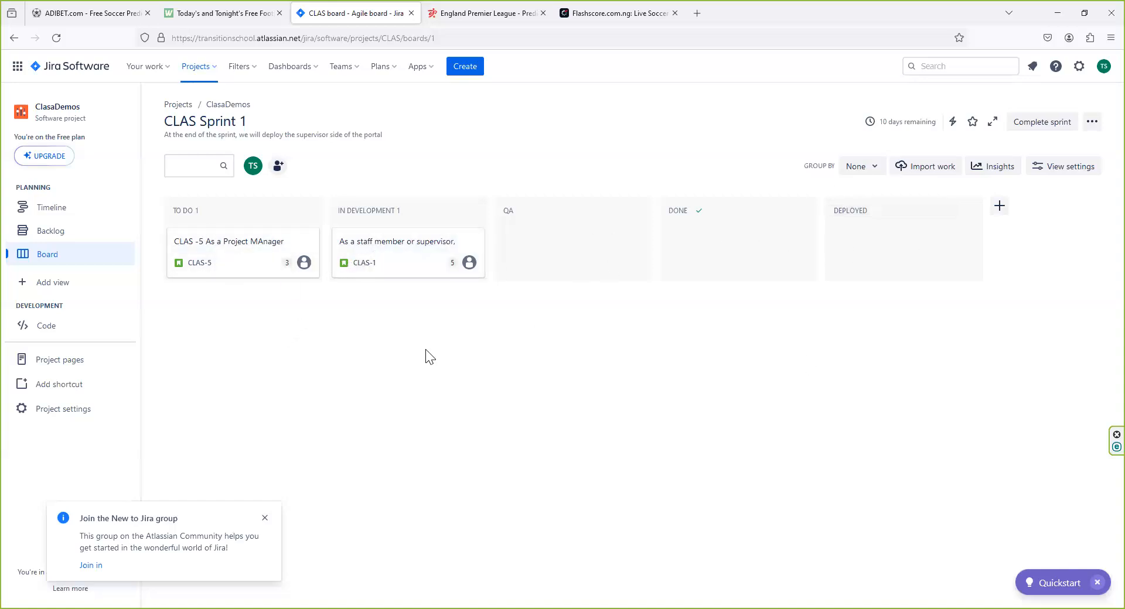
Move CLAS-1 through QA to Done and CLAS-5 from To Do to In Development
drag(419, 268, 505, 231)
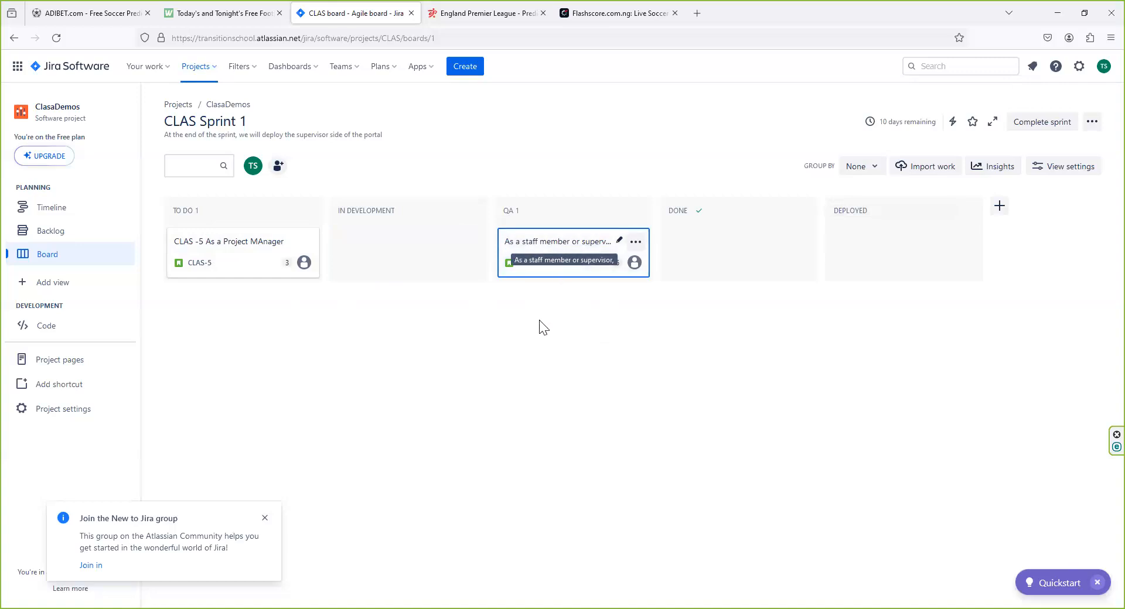
drag(280, 251, 358, 224)
drag(577, 271, 681, 229)
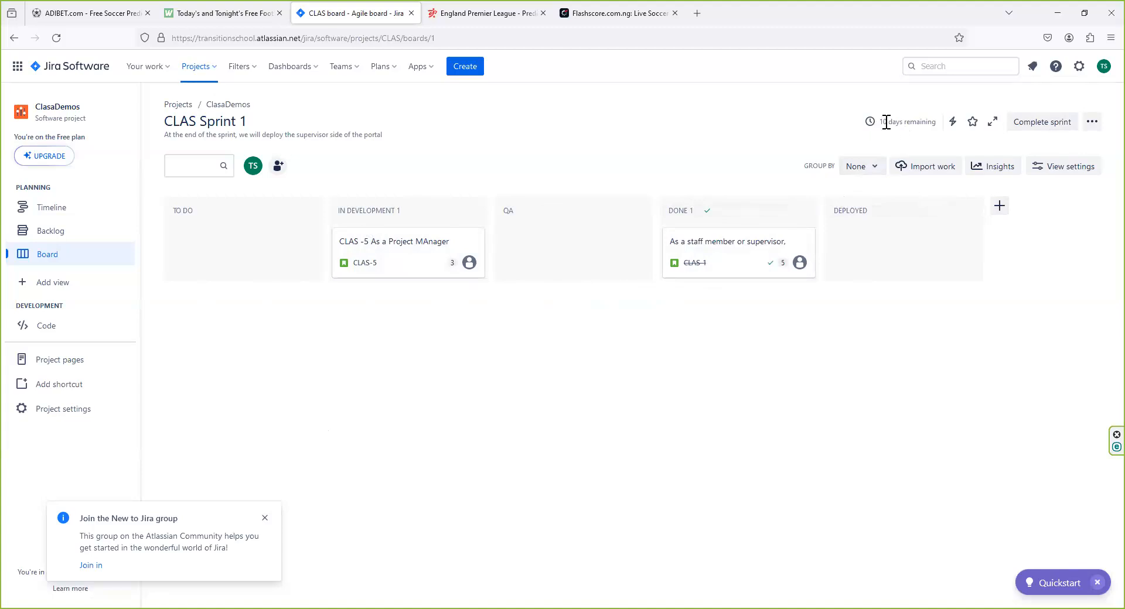
Return to the backlog, add the line "Backlog Grooming" below the sizing list in Notepad, and switch back to Jira
mouse_move(872, 122)
click(49, 243)
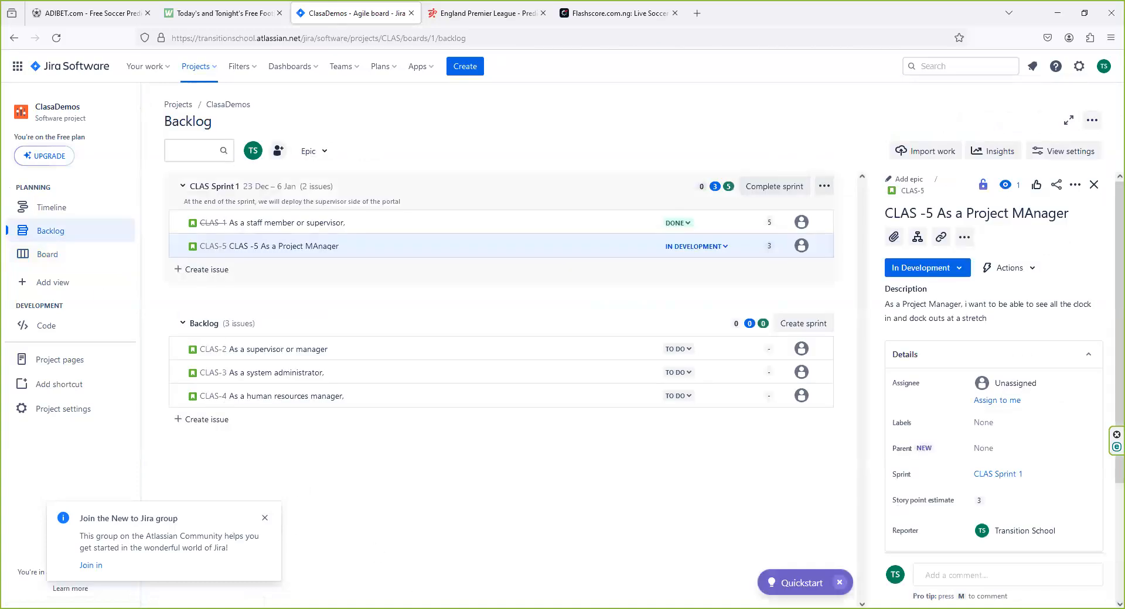
key(alt+Tab)
key(Return)
key(Return)
text(Backlo)
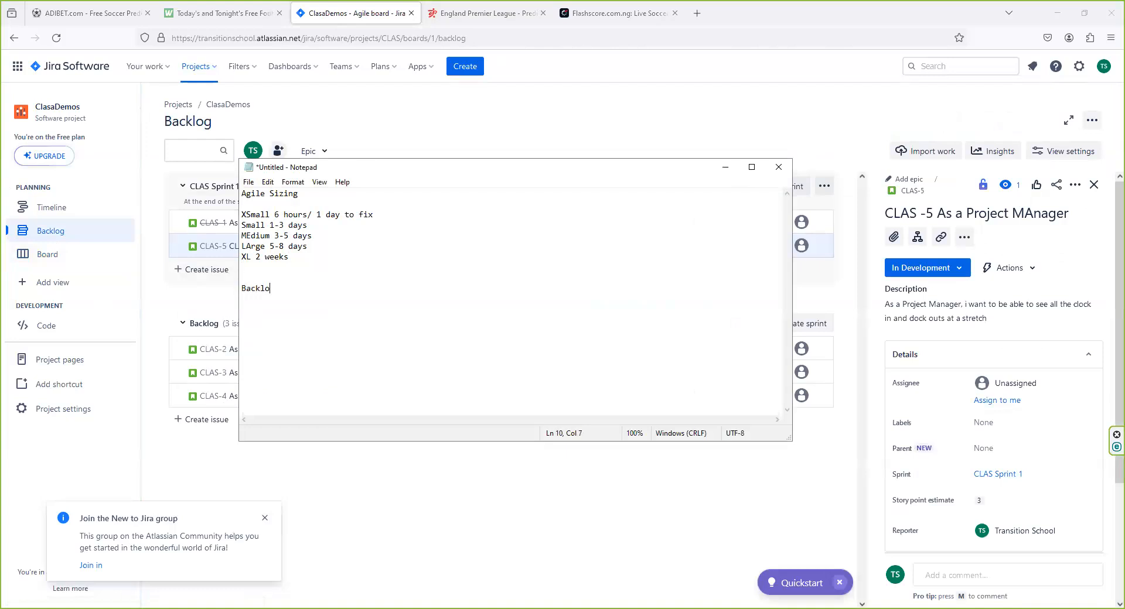
text(g Grooming)
key(alt+Tab)
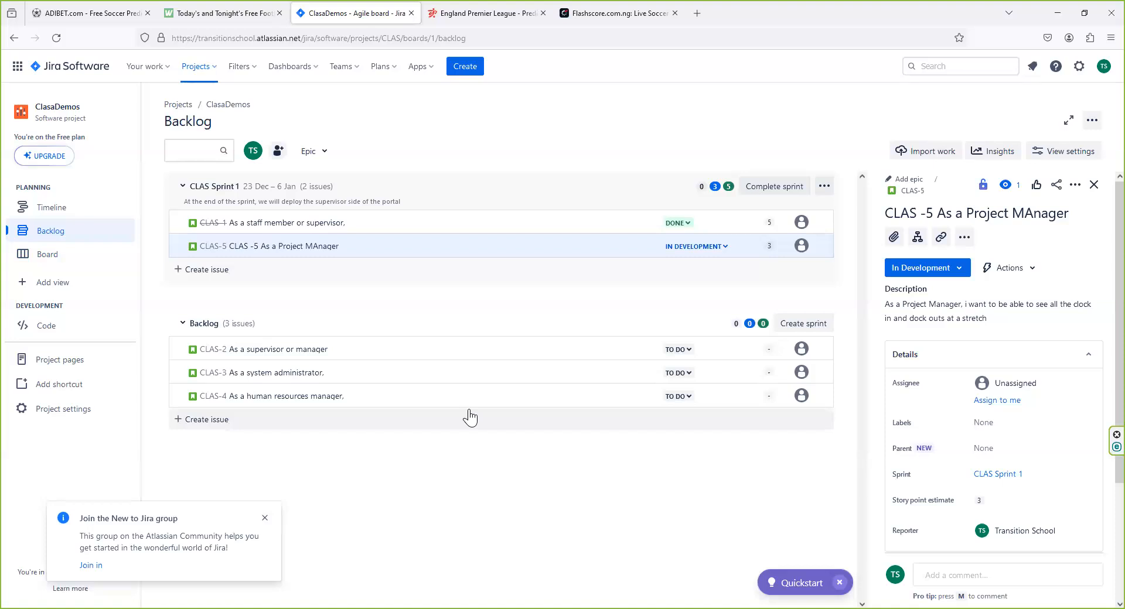
Close the Jira group notice and open CLAS-2 to examine its description, sprint and story point estimate
click(265, 518)
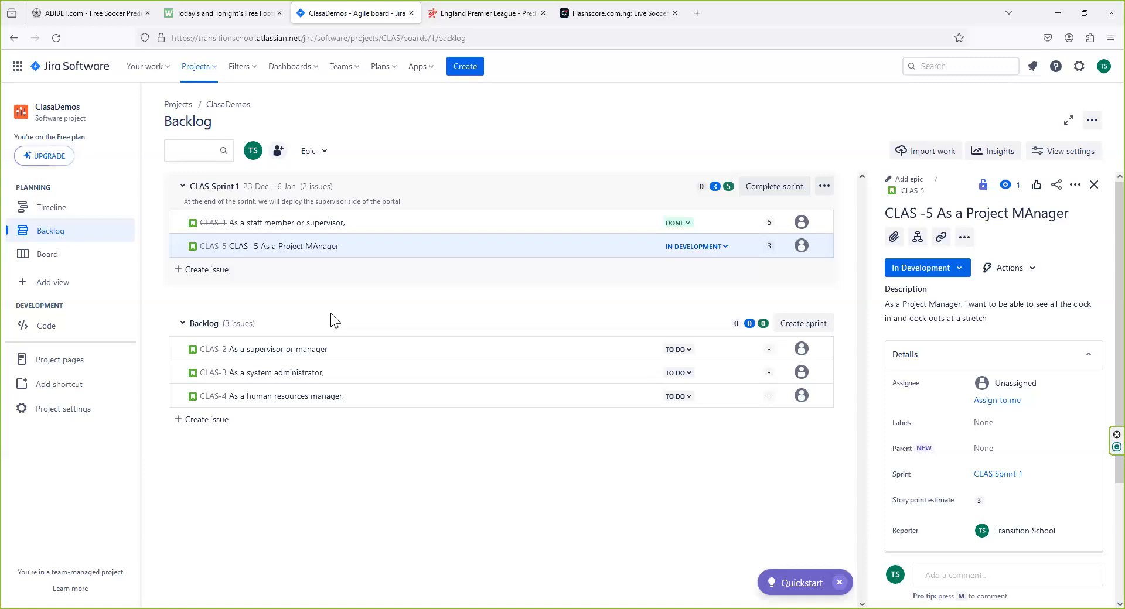
click(283, 361)
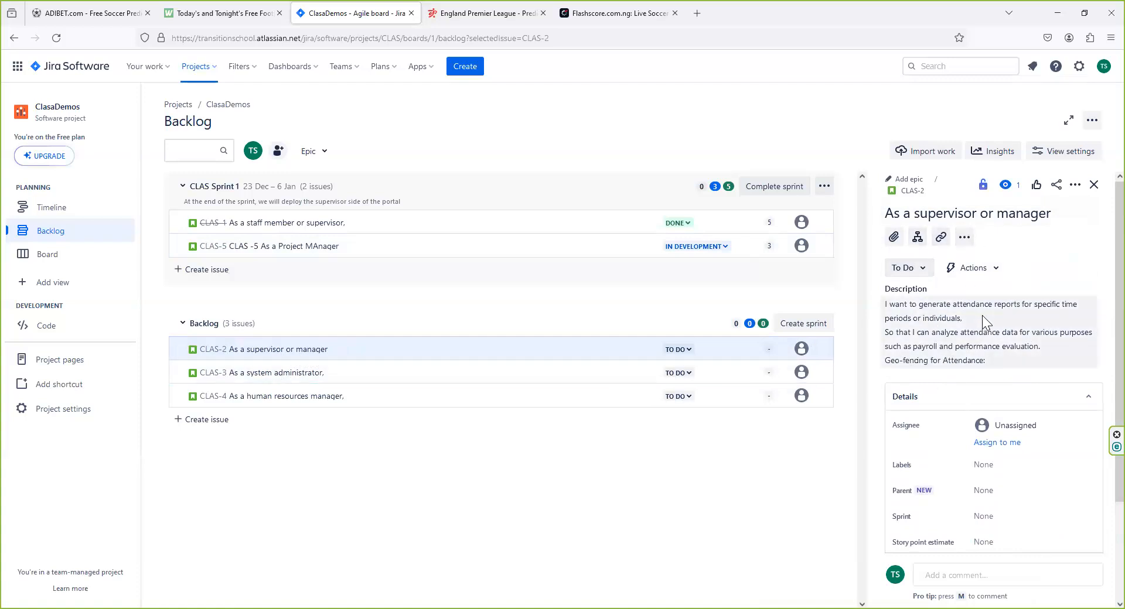
scroll(982, 315, down, 2)
scroll(1021, 424, up, 1)
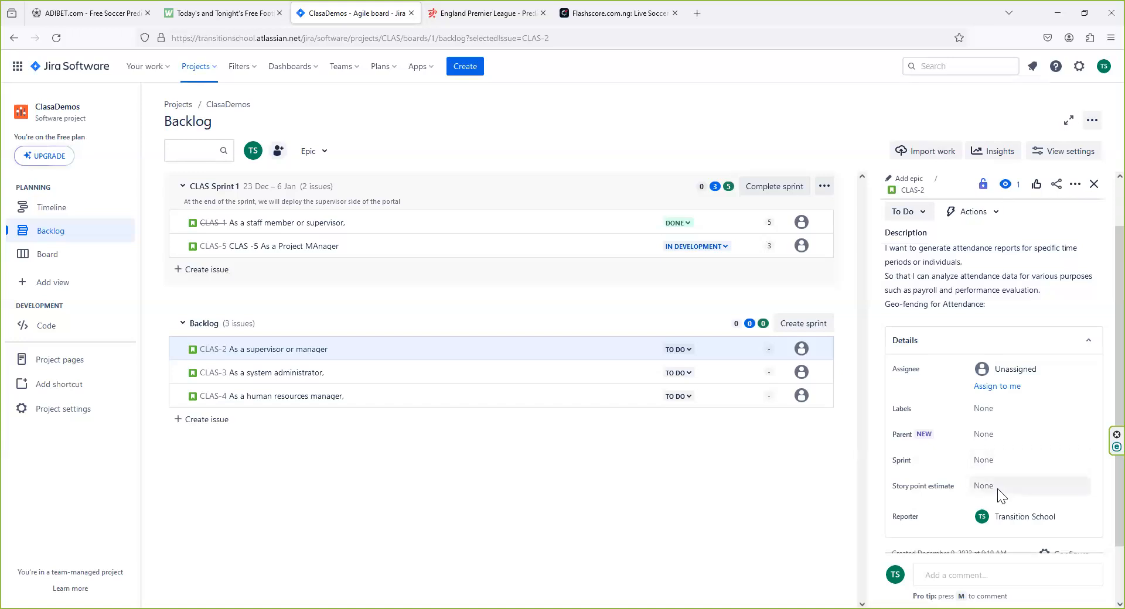
scroll(1010, 448, down, 1)
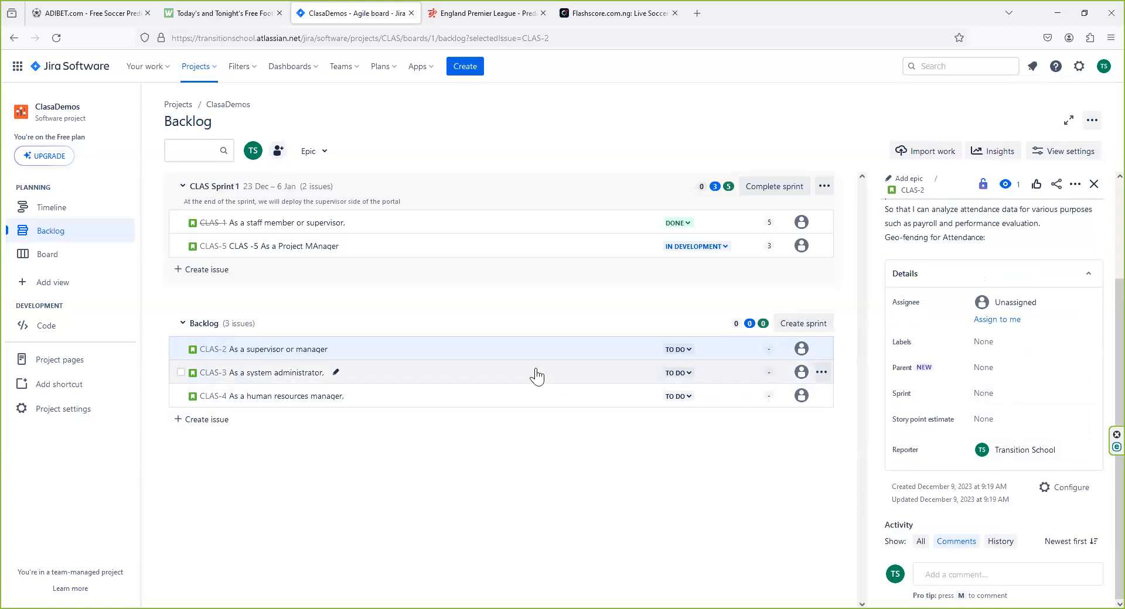
Open the ClasaDemos project settings, look through the Board and Apps groups, and open the Access page
click(40, 410)
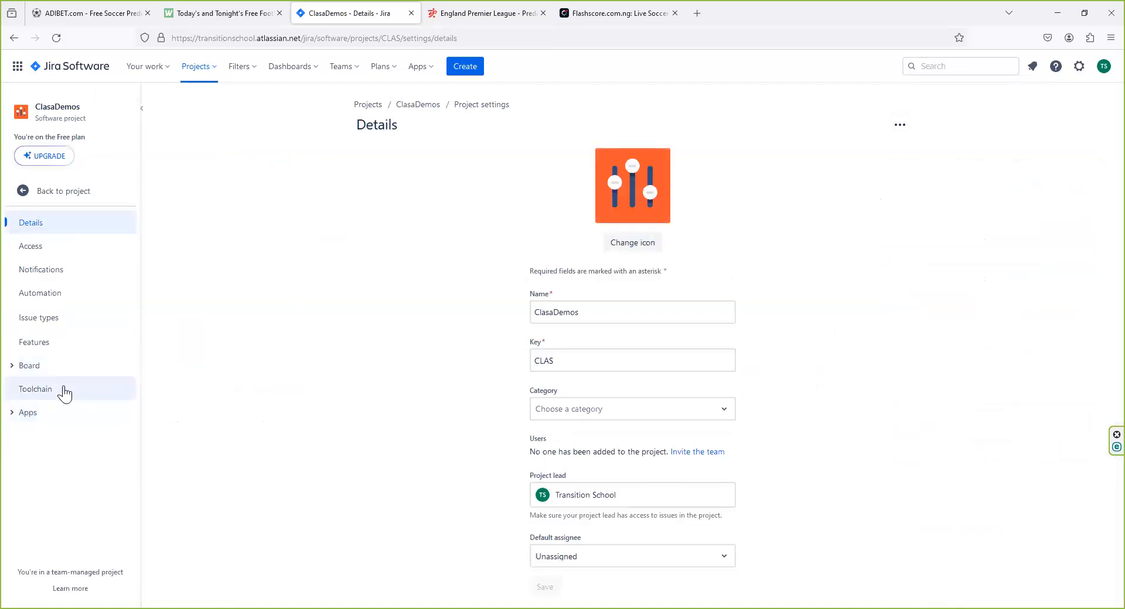
click(11, 376)
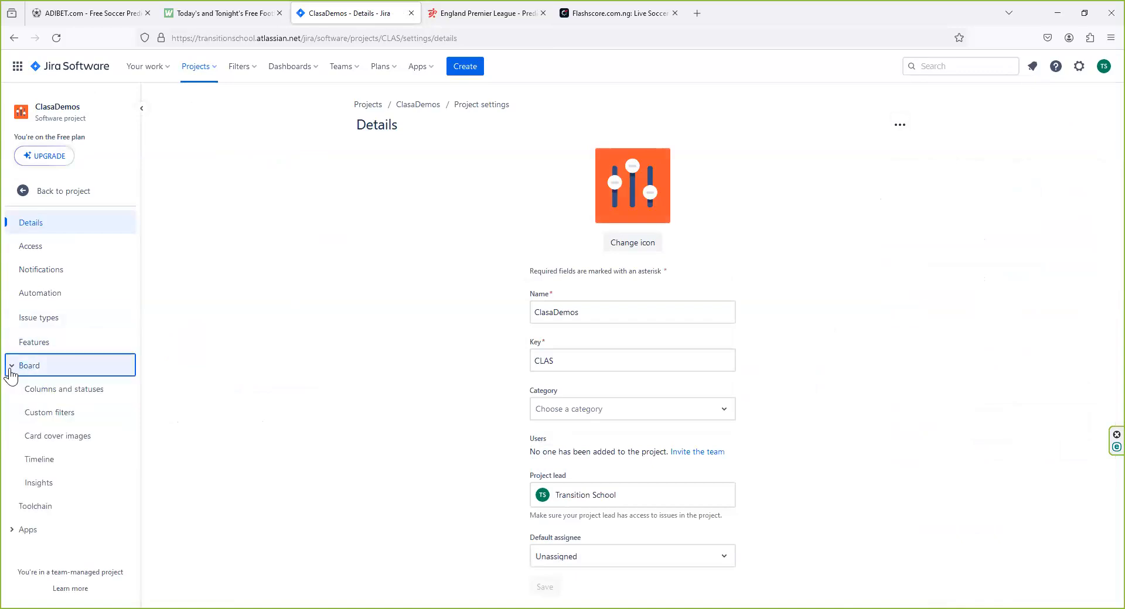
click(11, 374)
click(7, 416)
click(8, 420)
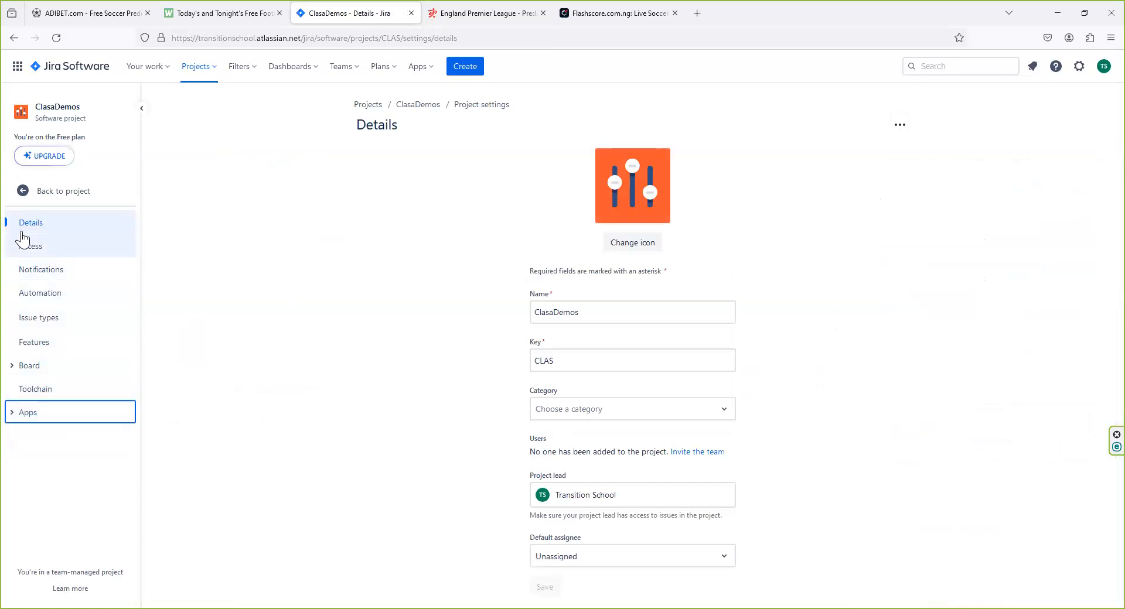
click(57, 254)
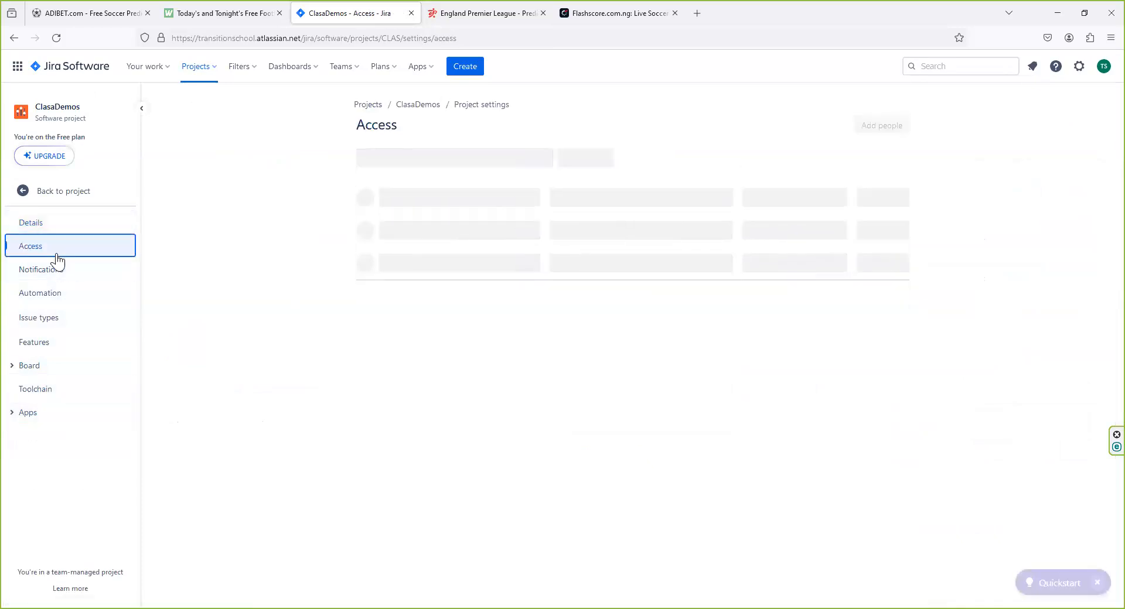
Try adding a person to the project by e-mail address, remove the entered address and cancel the invitation
click(884, 126)
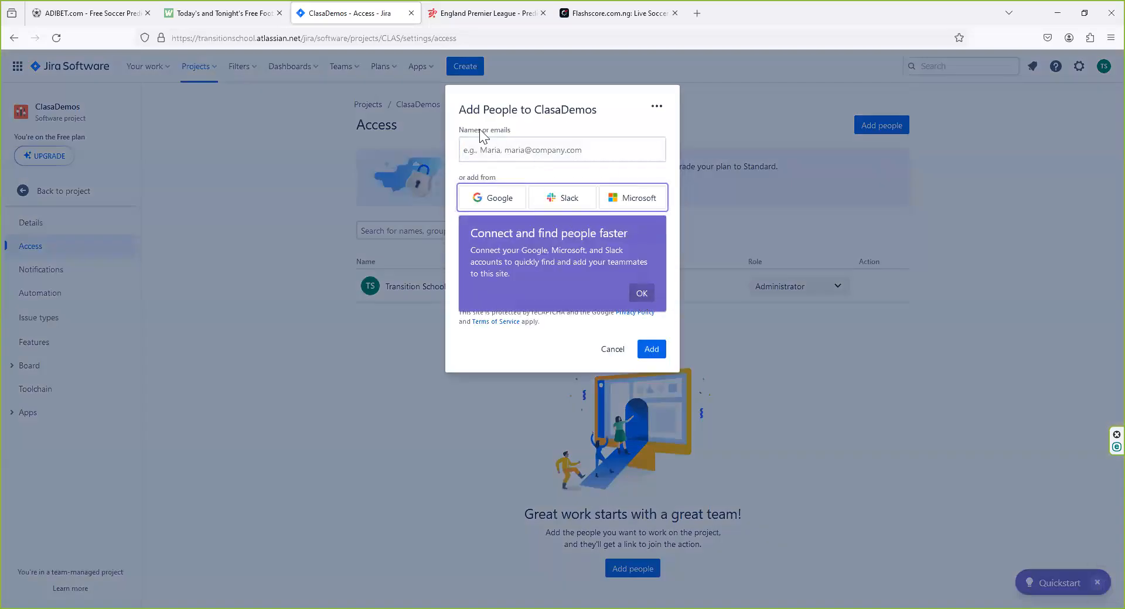
click(640, 294)
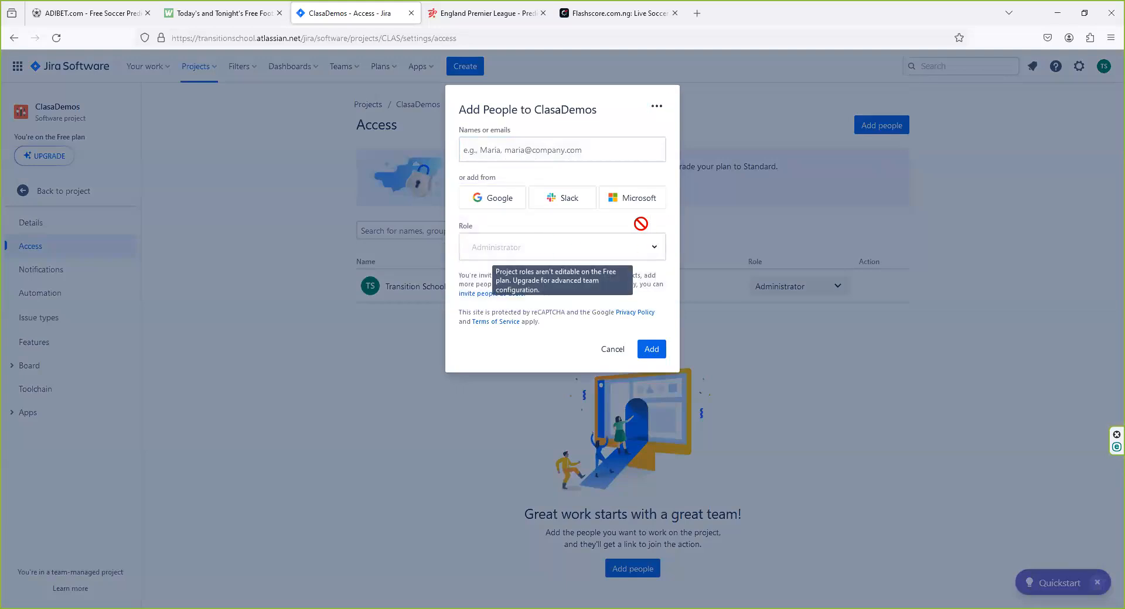
click(505, 153)
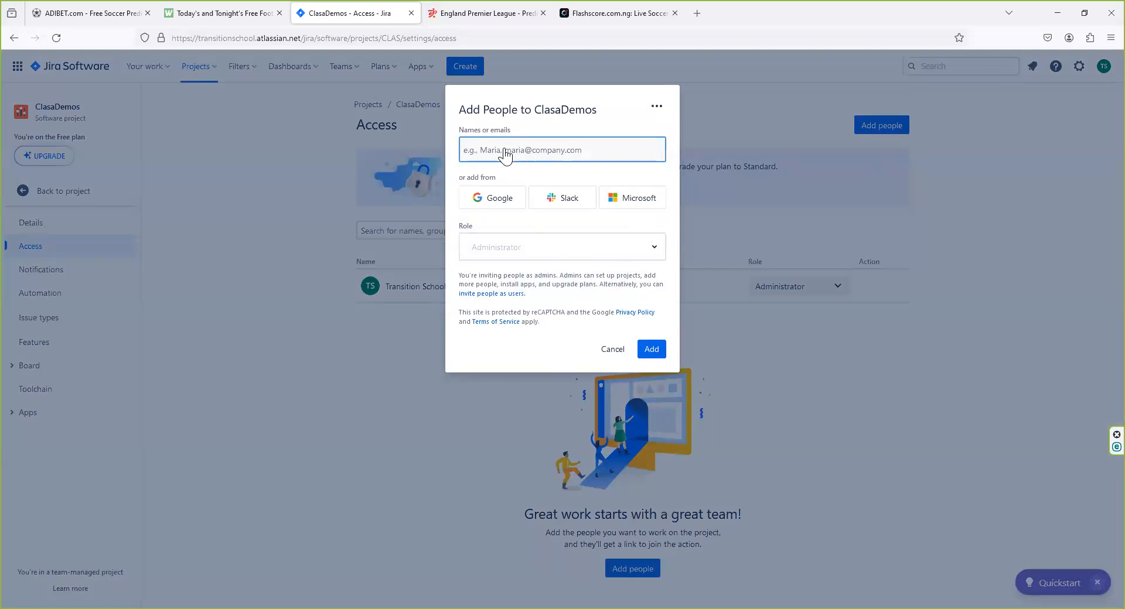
text(tomi)
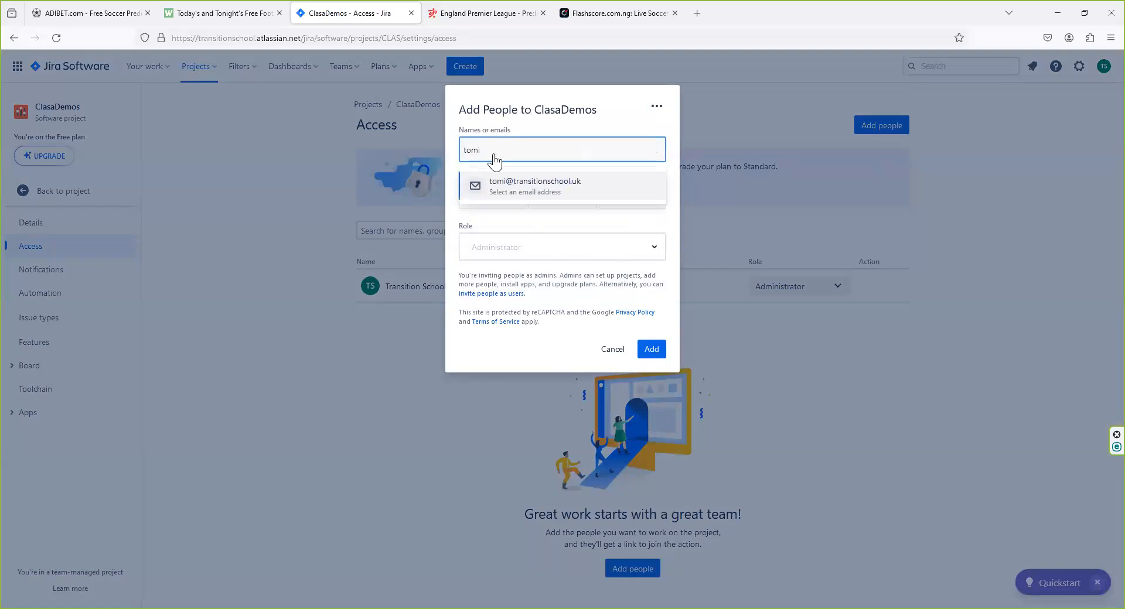
click(525, 176)
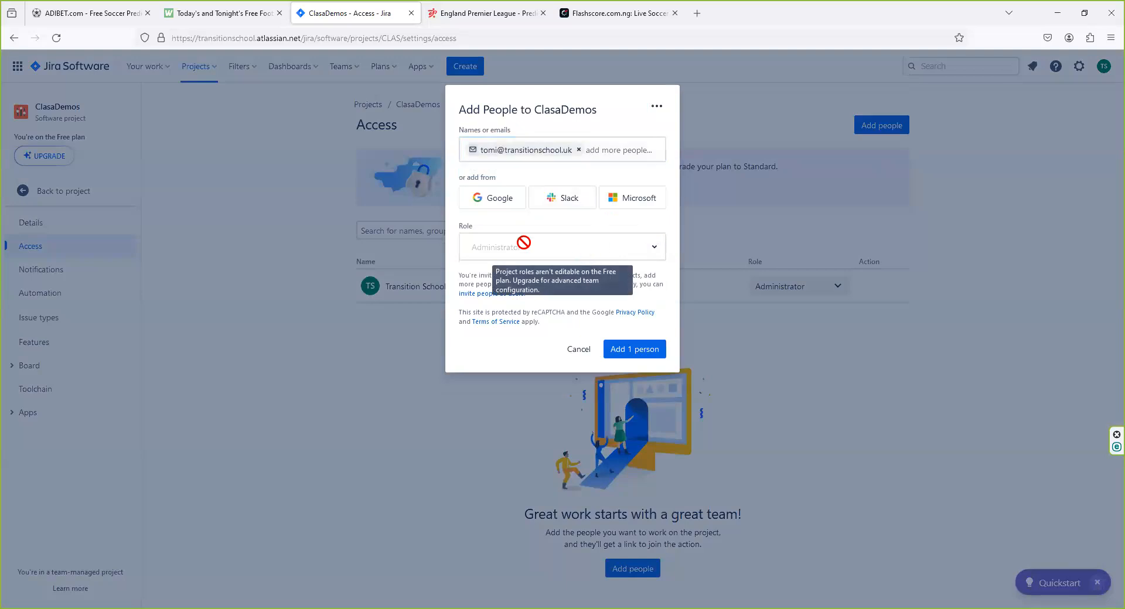
click(579, 150)
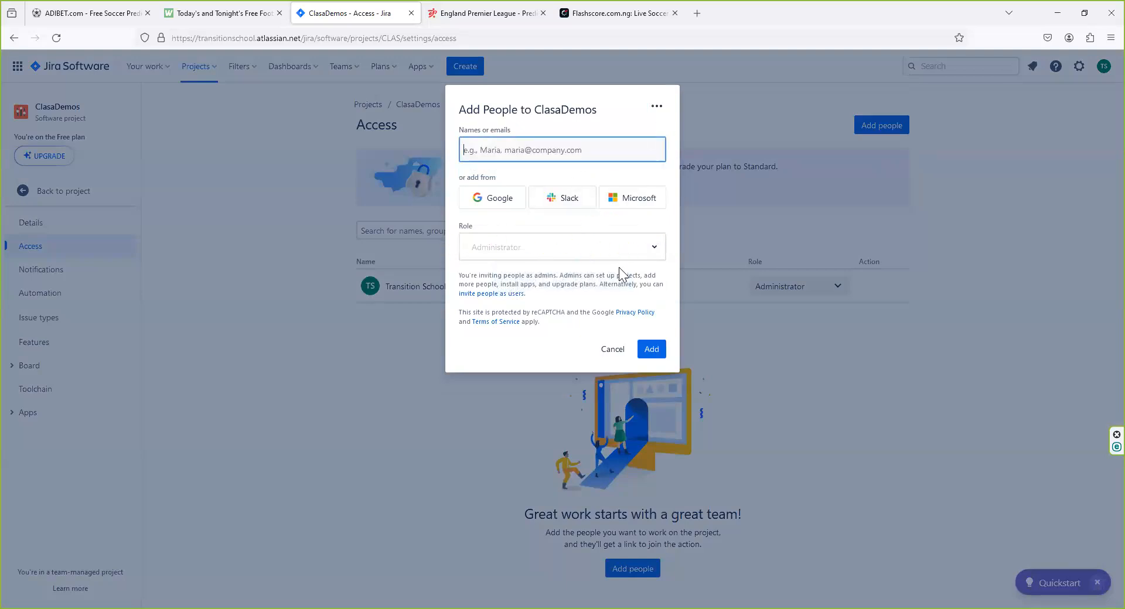
click(612, 350)
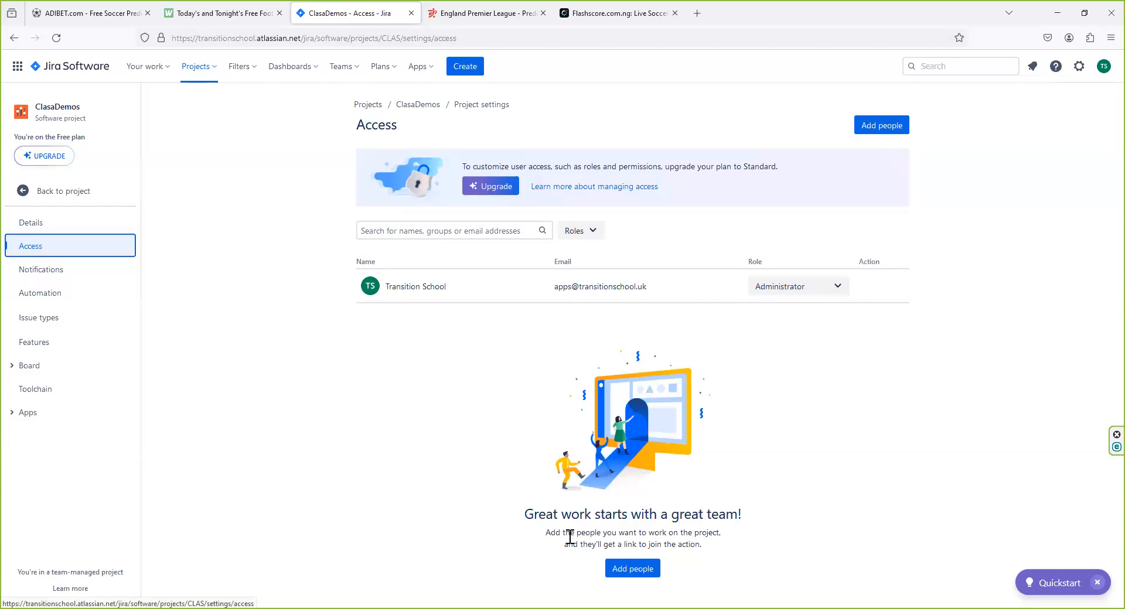
Leave the project settings for the backlog and switch to the Notepad notes
click(93, 197)
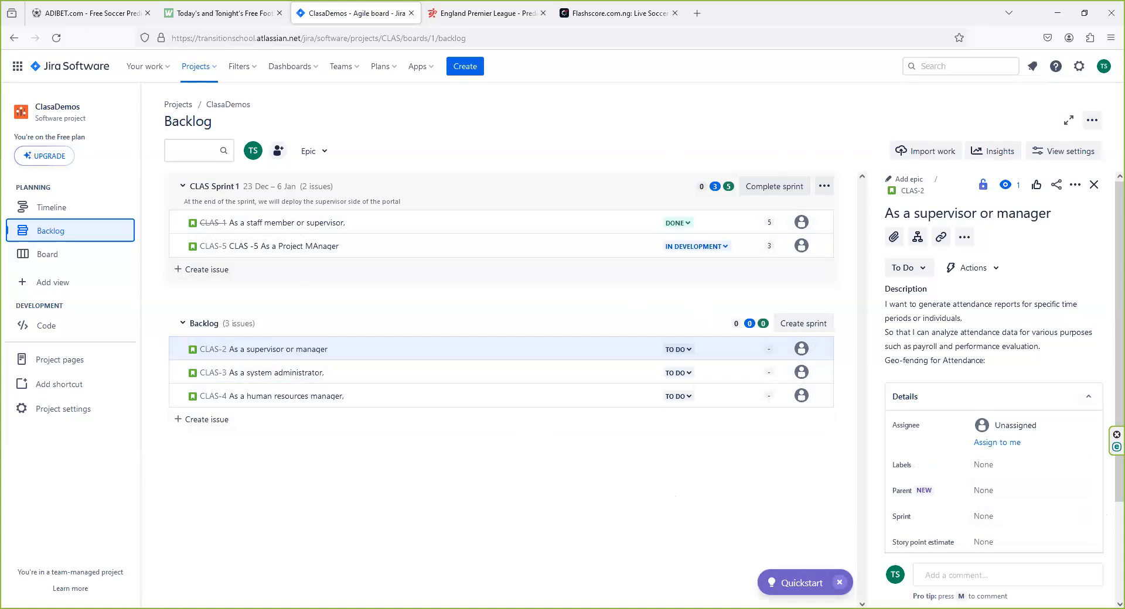
key(alt+Tab)
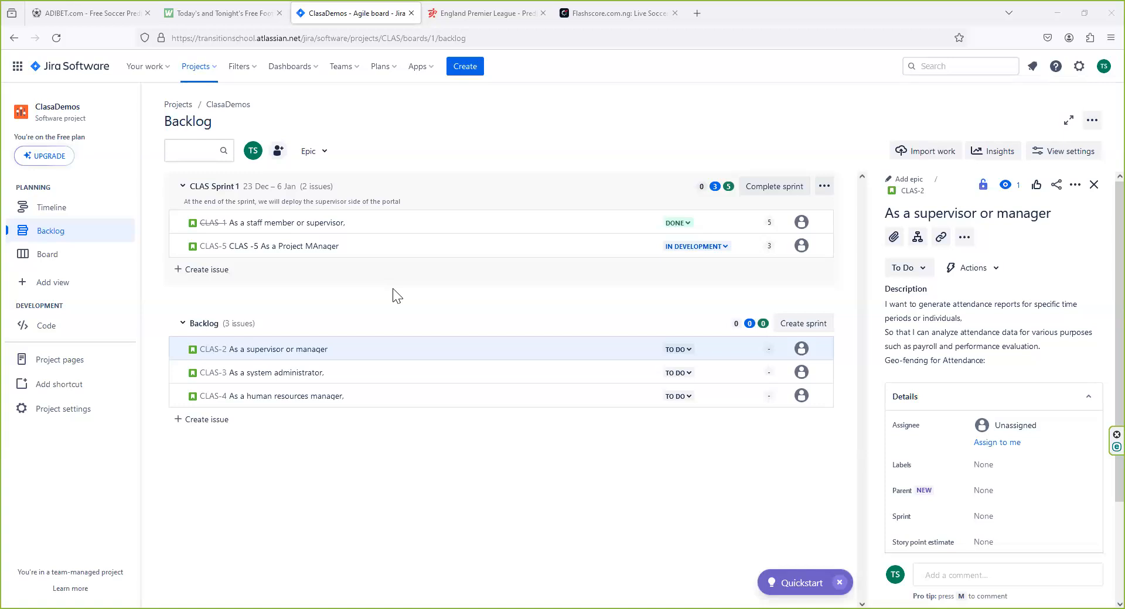
click(403, 608)
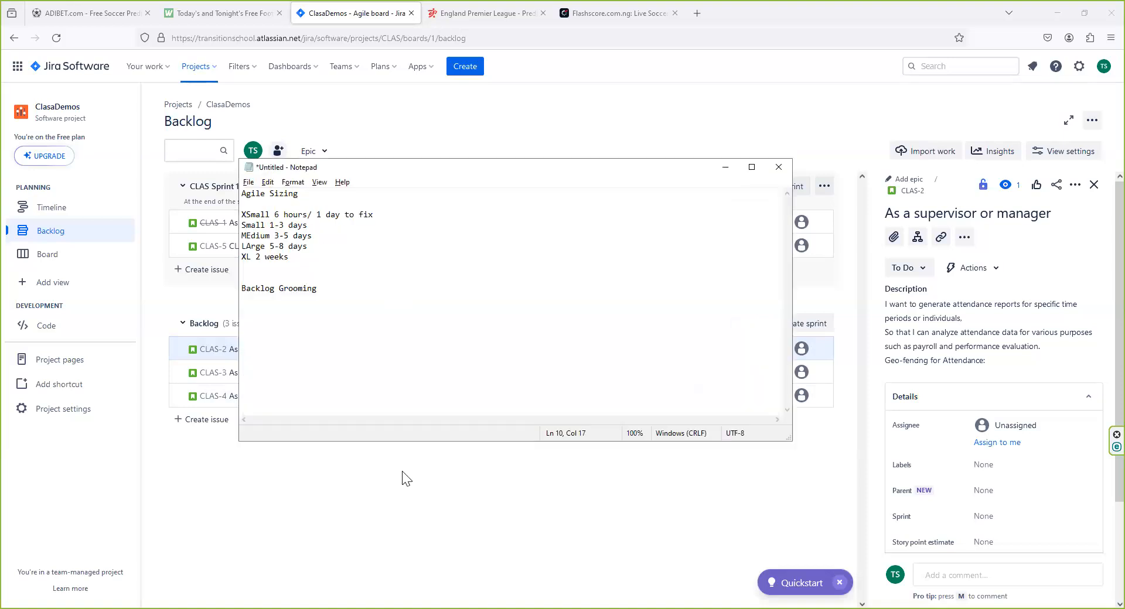
Below "Backlog Grooming", add the lines "Waht did you do yesterday", "what will you do today" and "And are there any blockers"
key(Return)
text(Waht did yu)
key(BackSpace)
key(BackSpace)
text(poudo)
key(BackSpace)
key(BackSpace)
key(BackSpace)
key(BackSpace)
key(BackSpace)
key(BackSpace)
text(ou do yesterday)
key(Return)
text(what will you do today)
key(Return)
text(And are there any blockers)
key(Return)
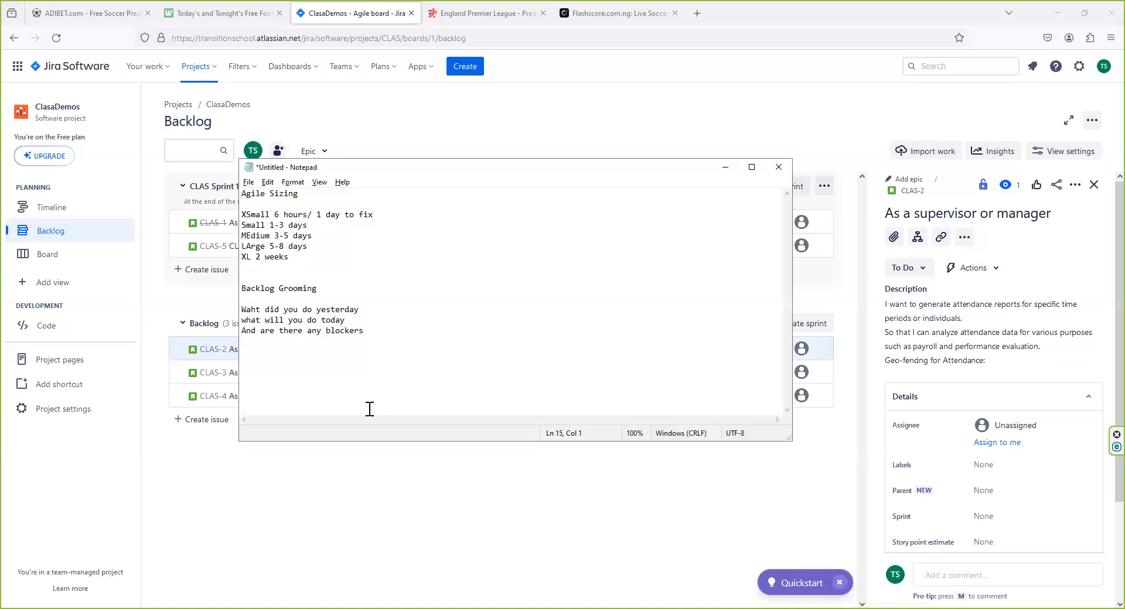
drag(294, 343, 239, 307)
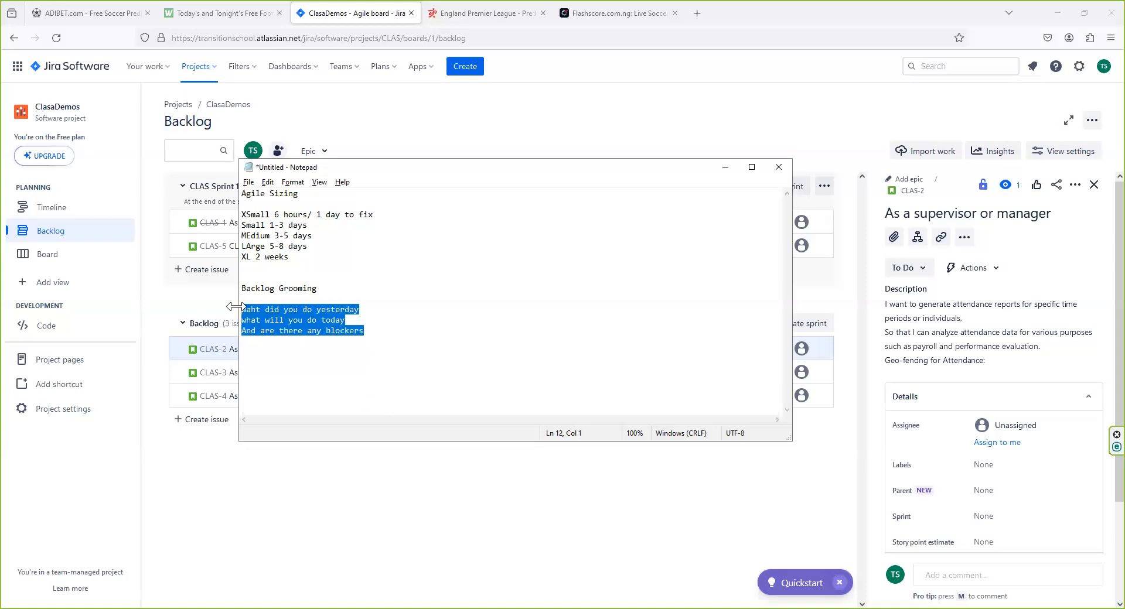
click(252, 310)
text(h)
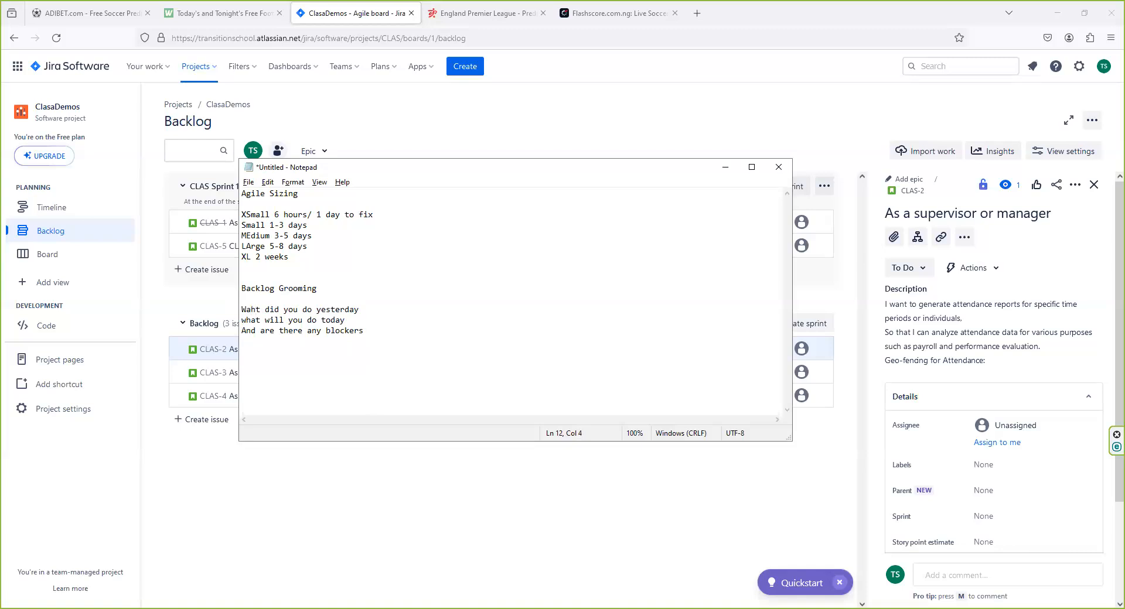
click(334, 266)
click(350, 311)
click(392, 340)
drag(378, 329, 266, 235)
click(379, 332)
Correct "Waht" to "What" in the first question, and move the Notepad window off the backlog issue names and make it taller
drag(380, 169, 517, 177)
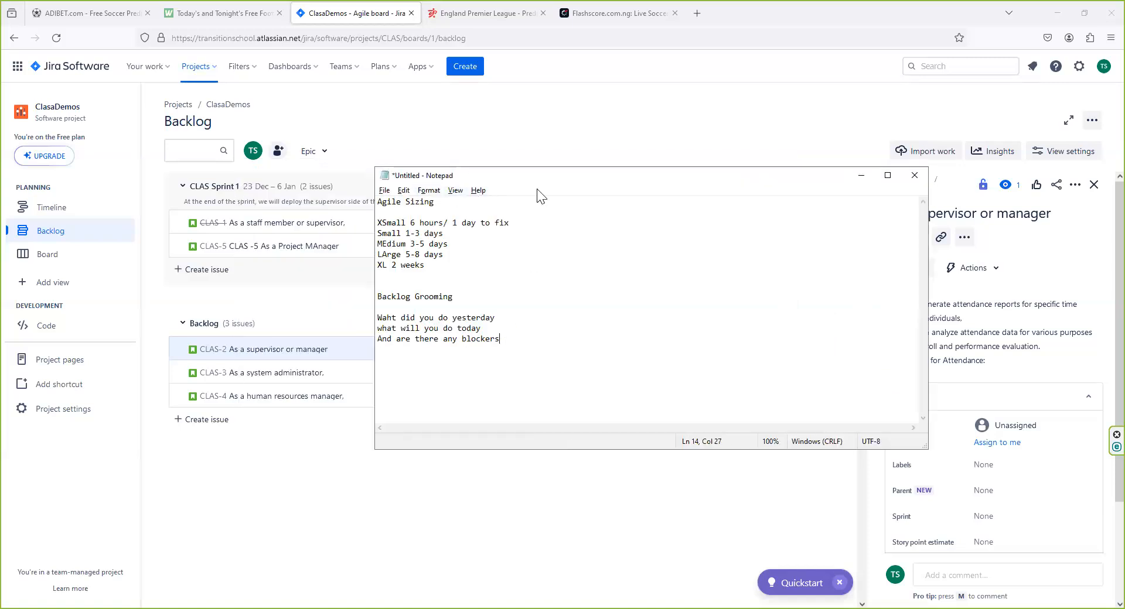
drag(541, 180, 653, 156)
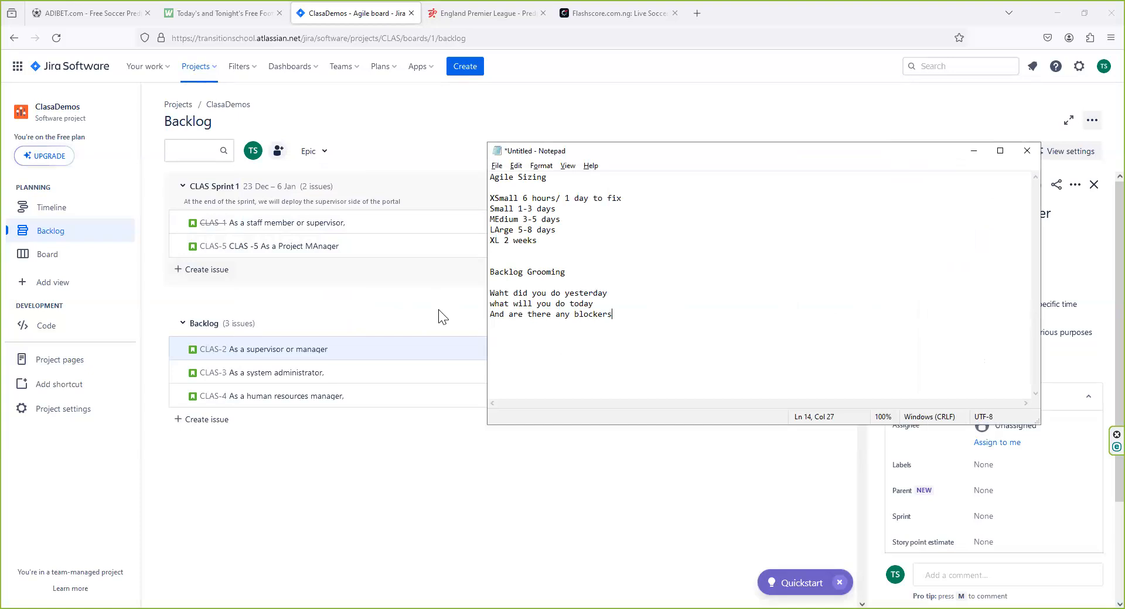
click(503, 293)
key(BackSpace)
key(BackSpace)
text(ha)
drag(626, 150, 665, 109)
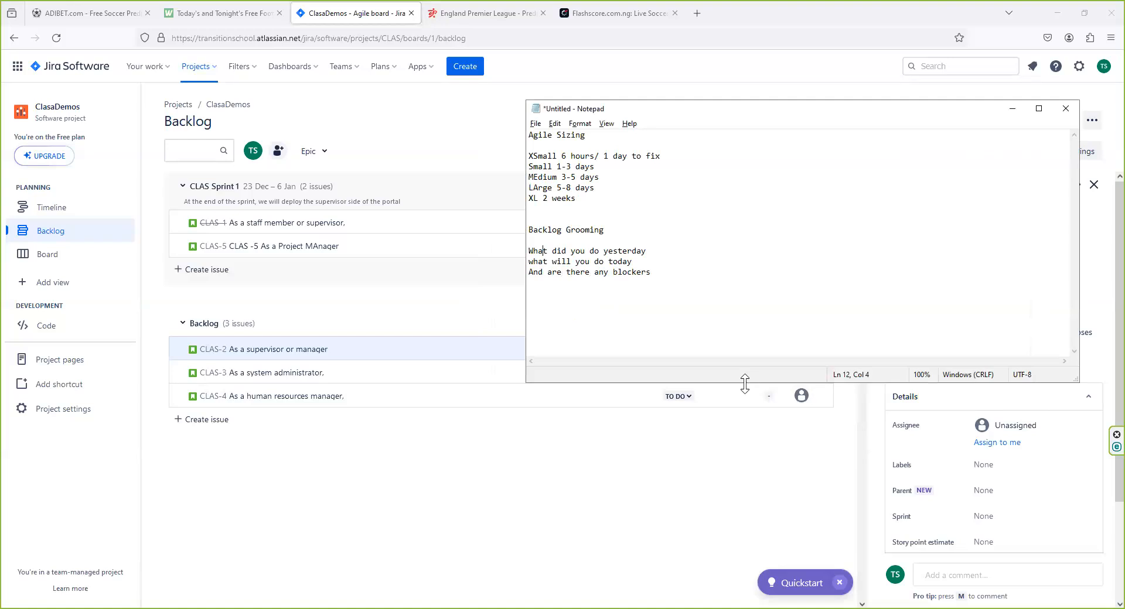
drag(745, 383, 745, 539)
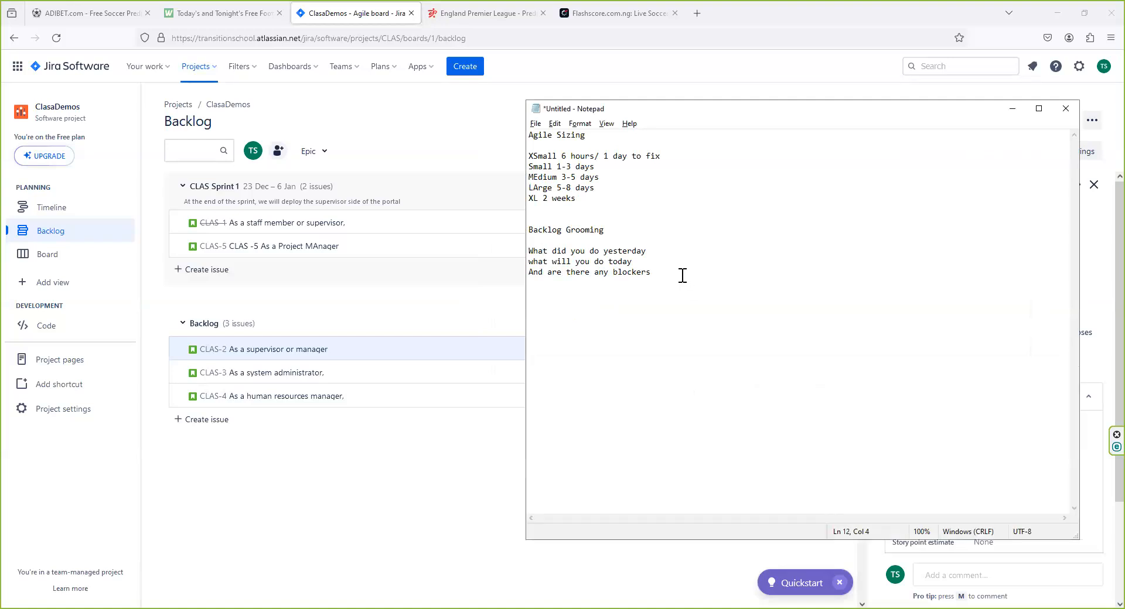